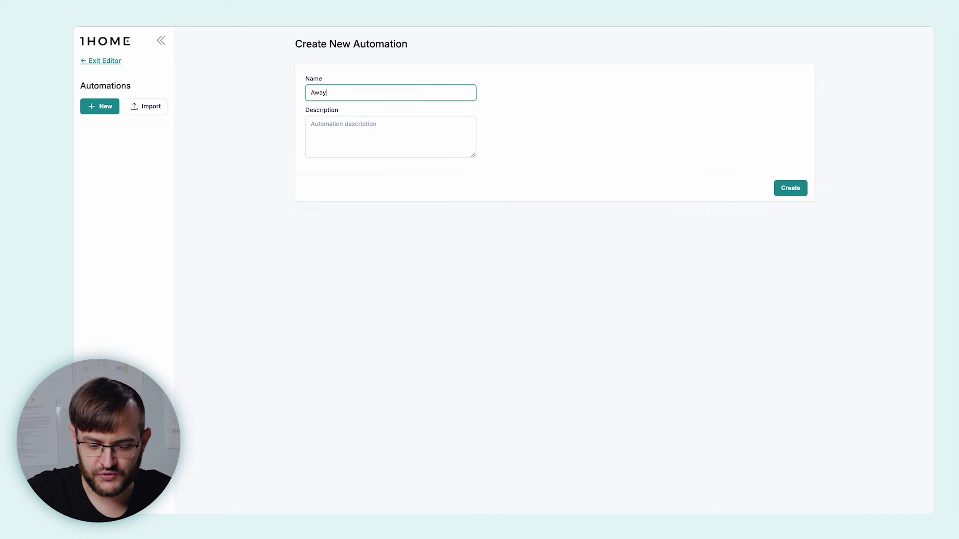
- Describe the Away automation as "When last person leaves home" and create it
{"action": "type", "text": "When last "}
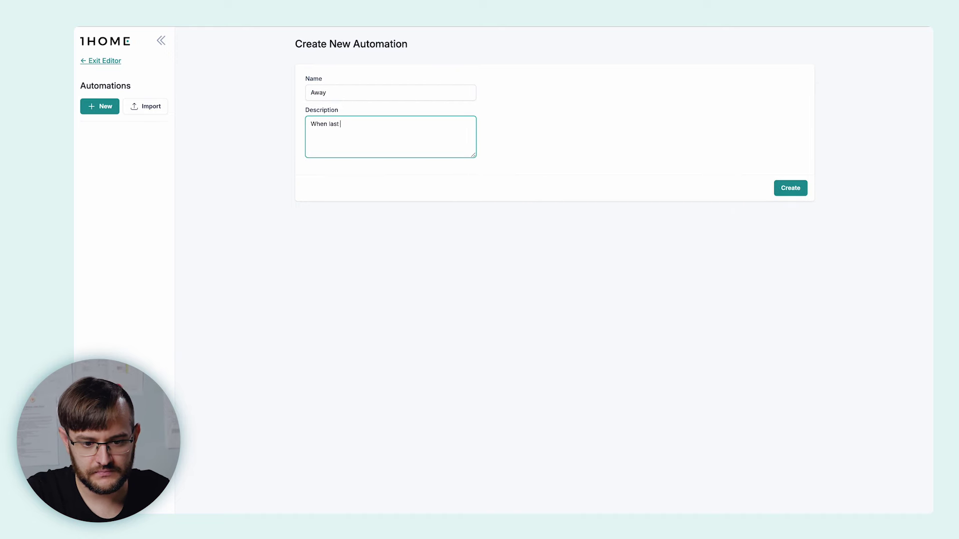
{"action": "type", "text": "person leaves home"}
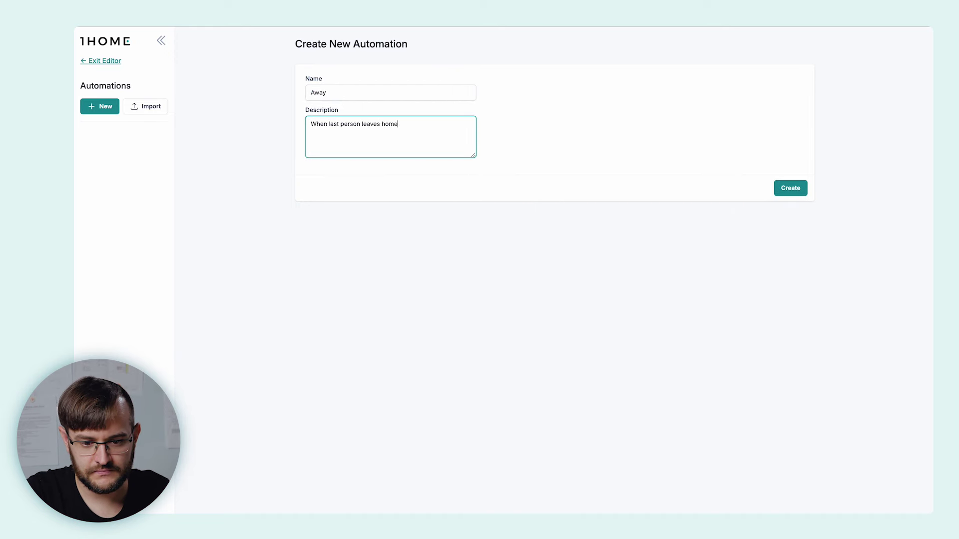
{"action": "left_click", "coordinate": [790, 189]}
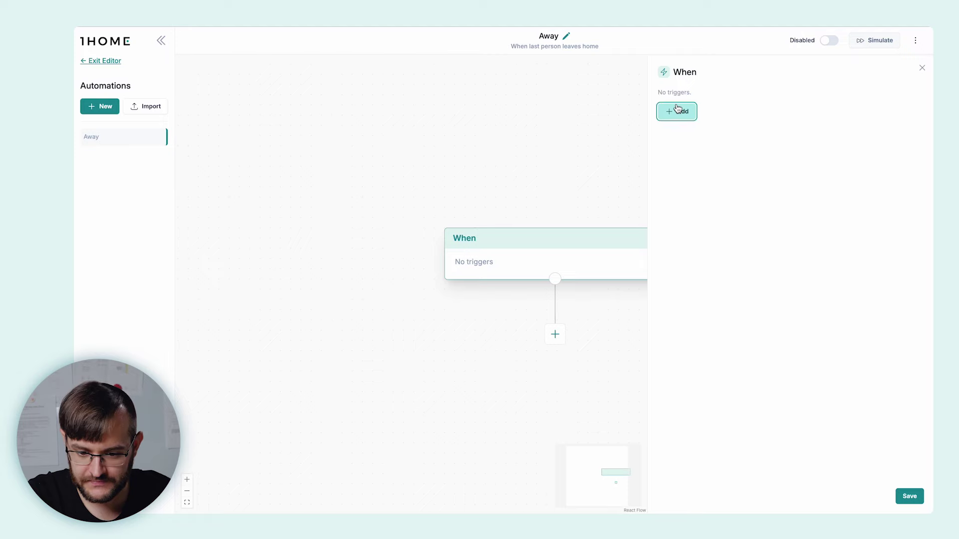
- Add a Data received from KNX trigger that listens for a group address telegram on the KNX TP bus gateway
{"action": "left_click", "coordinate": [677, 109]}
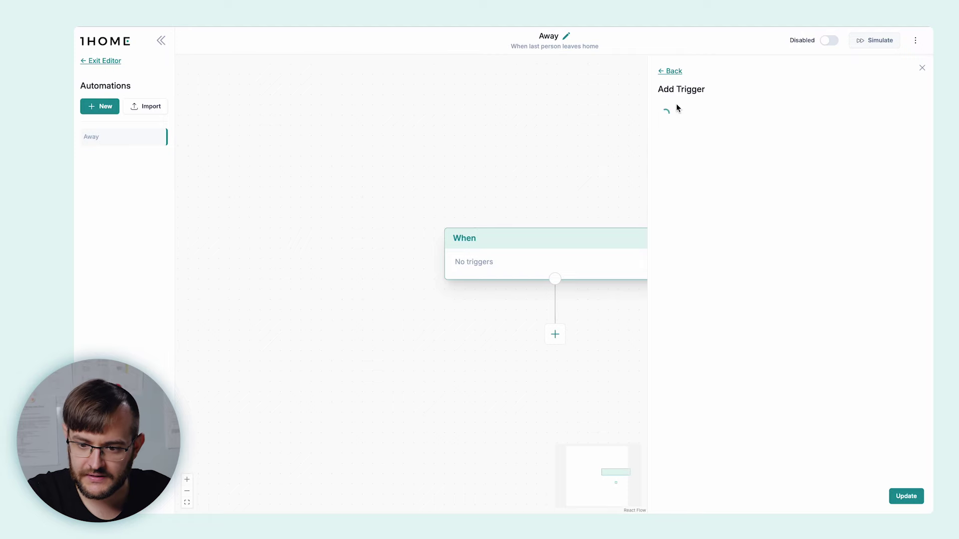
{"action": "left_click", "coordinate": [696, 131]}
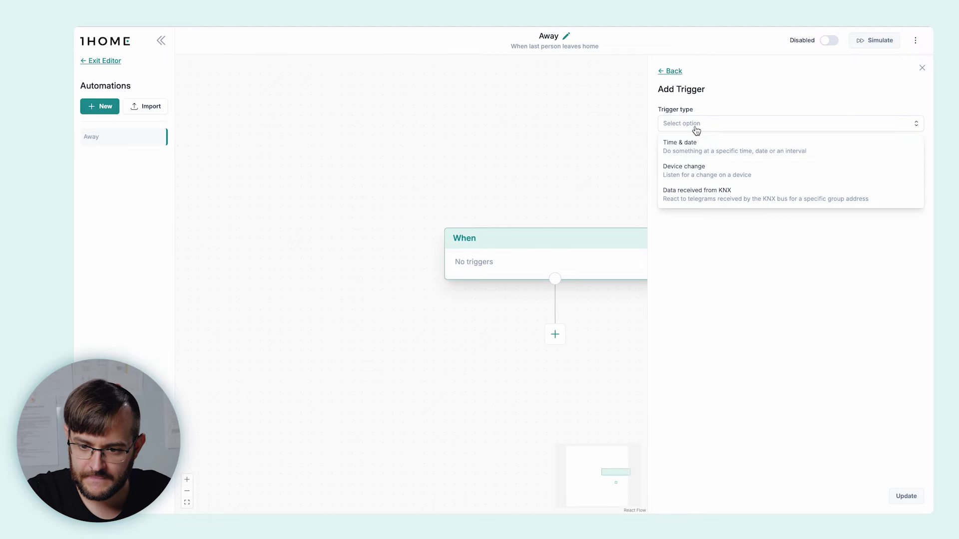
{"action": "left_click", "coordinate": [734, 194]}
{"action": "left_click", "coordinate": [727, 156]}
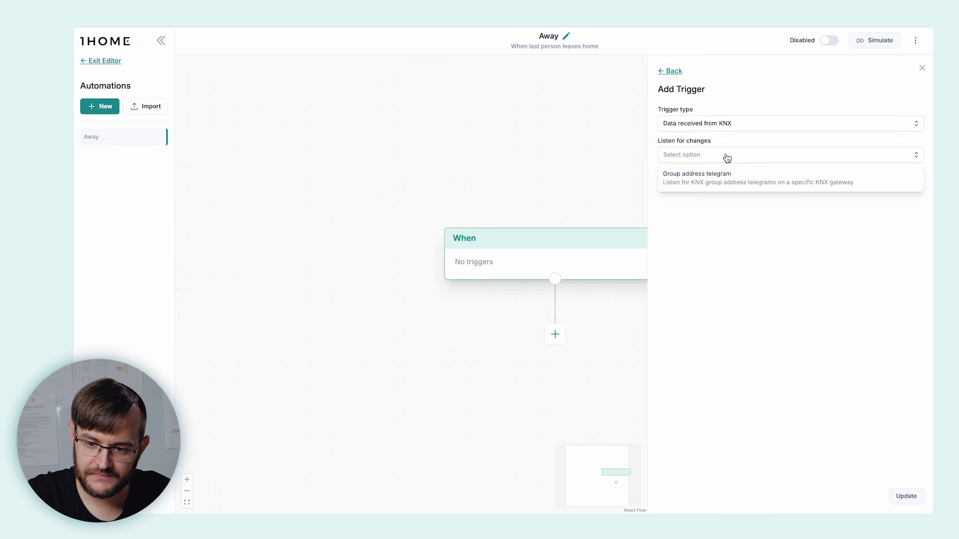
{"action": "left_click", "coordinate": [719, 182]}
{"action": "left_click", "coordinate": [705, 196]}
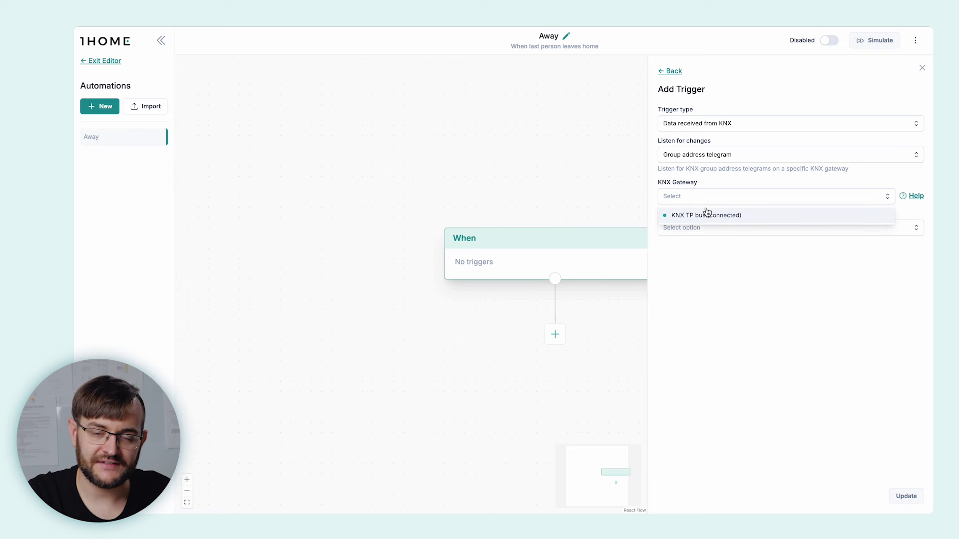
{"action": "left_click", "coordinate": [703, 215]}
- Set the trigger's datapoint type to 1.002 - Bool, choose the existing group address 0/0/1 Away scene, and save the trigger
{"action": "left_click", "coordinate": [700, 228]}
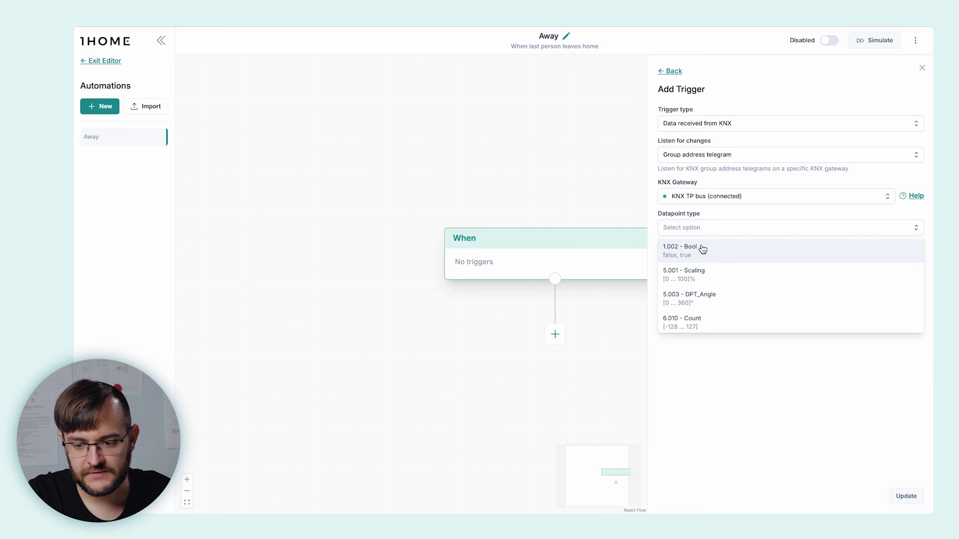
{"action": "left_click", "coordinate": [702, 250]}
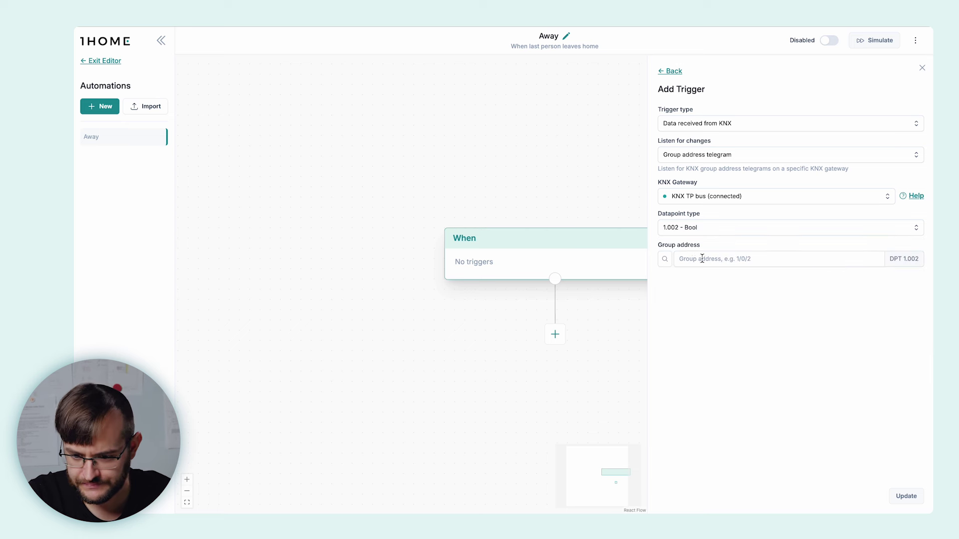
{"action": "left_click", "coordinate": [664, 258]}
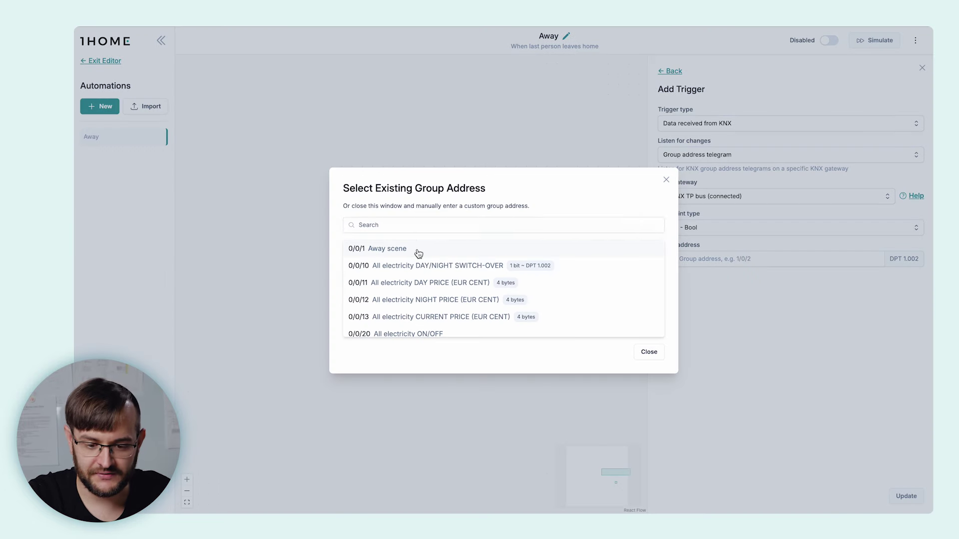
{"action": "left_click", "coordinate": [419, 249]}
{"action": "left_click", "coordinate": [907, 496]}
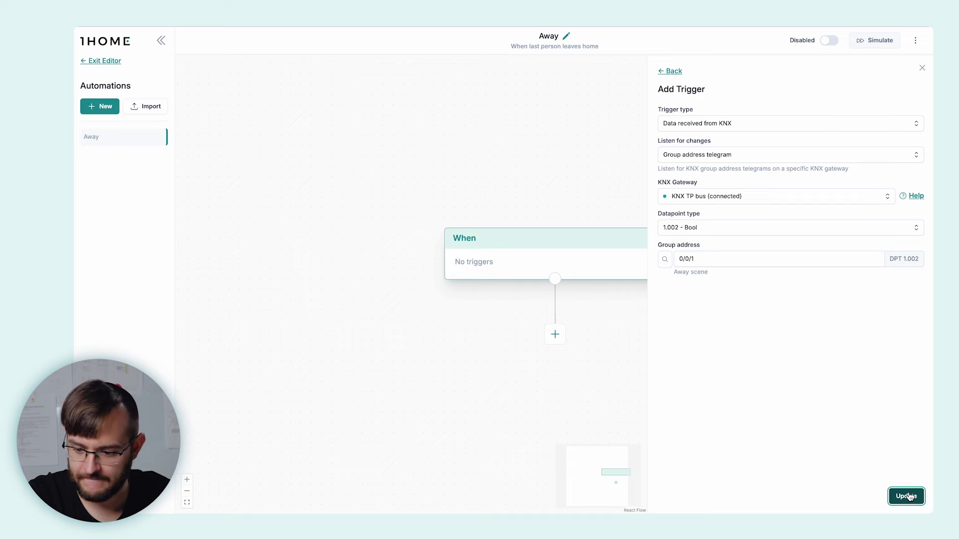
{"action": "left_click", "coordinate": [909, 496]}
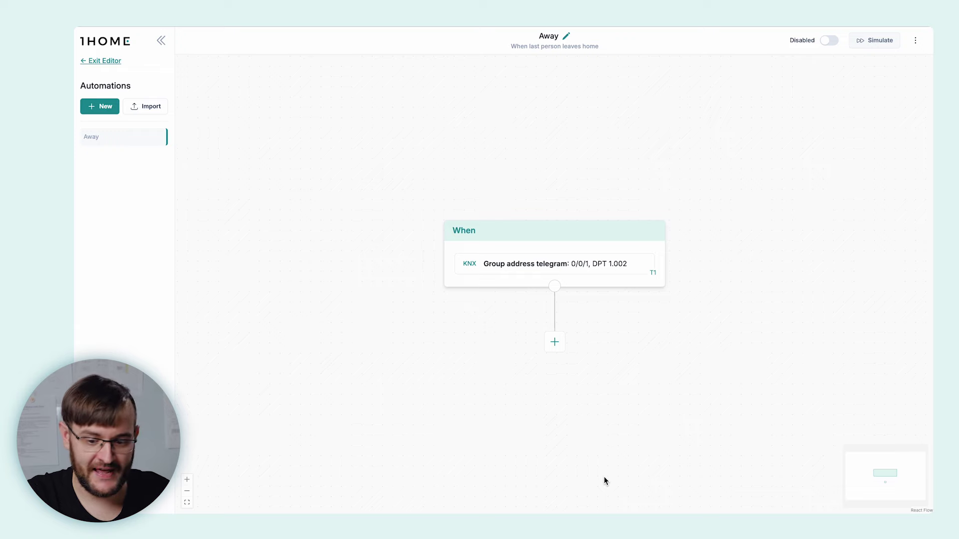
- Add an Action block after the When block and open its settings
{"action": "left_click", "coordinate": [554, 342]}
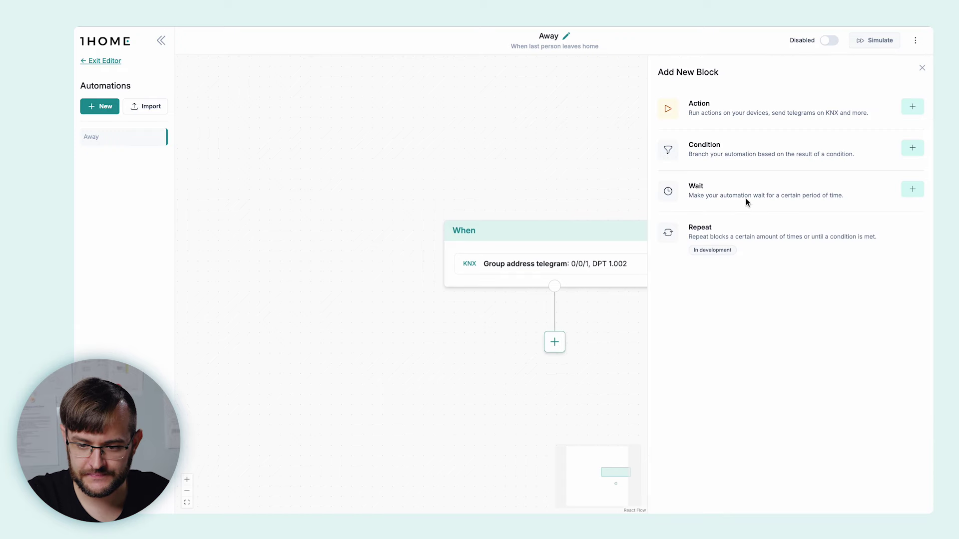
{"action": "left_click", "coordinate": [911, 105]}
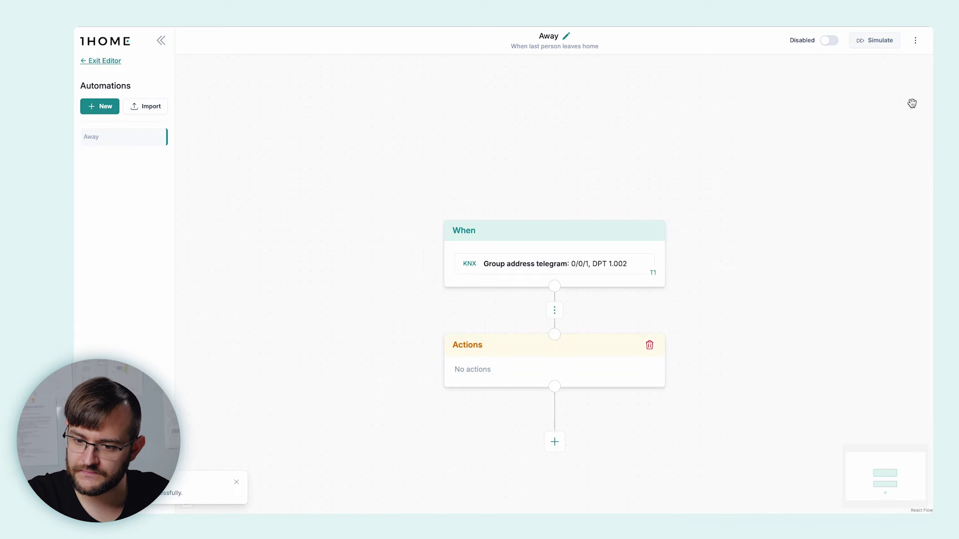
{"action": "left_click", "coordinate": [603, 336]}
{"action": "left_click_drag", "start_coordinate": [601, 368], "coordinate": [479, 282]}
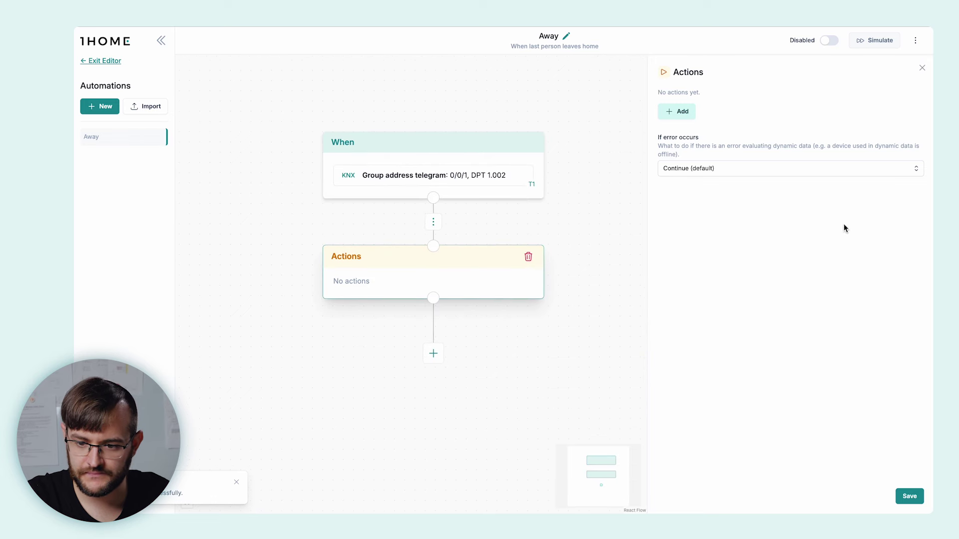
- Add a Change device state action that sets On/off to False for All lights in General
{"action": "left_click", "coordinate": [682, 111]}
{"action": "left_click", "coordinate": [684, 126]}
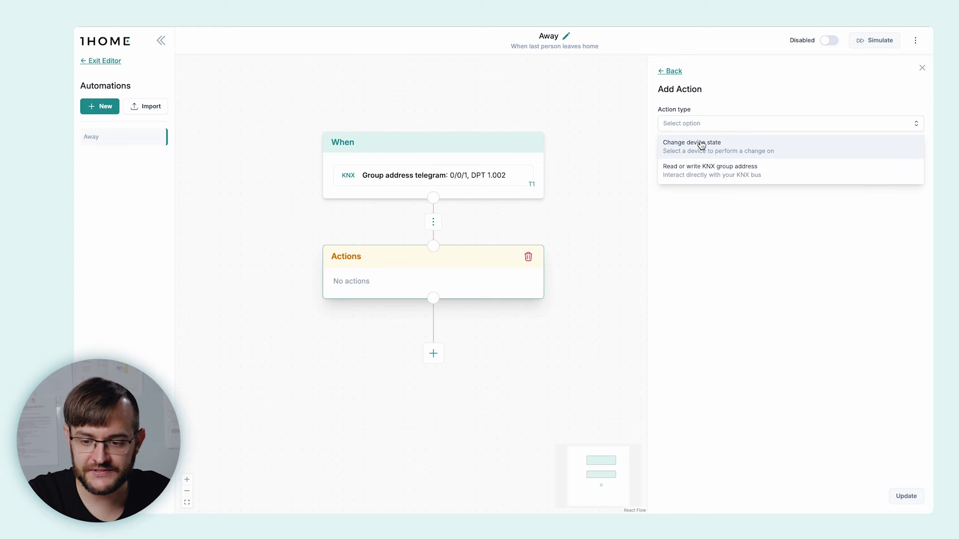
{"action": "left_click", "coordinate": [701, 145]}
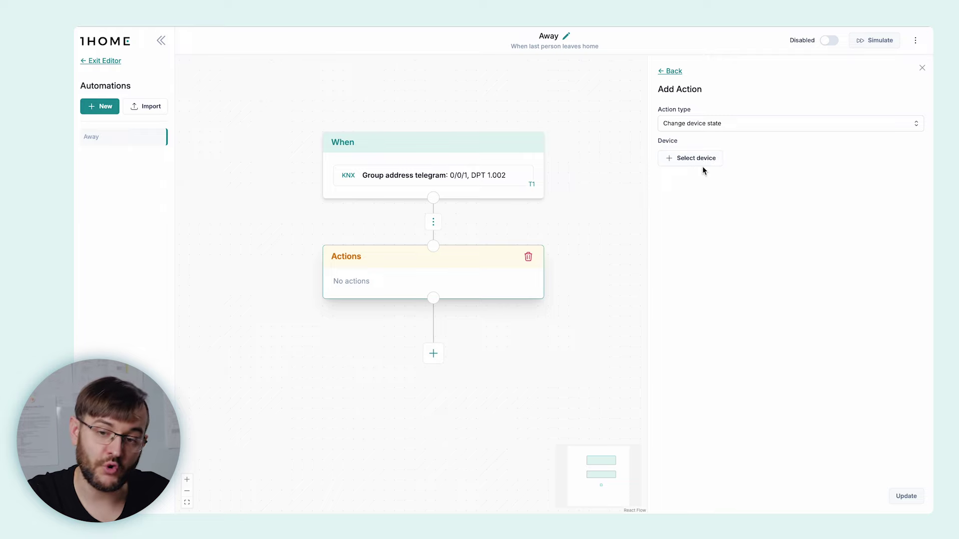
{"action": "left_click", "coordinate": [695, 159]}
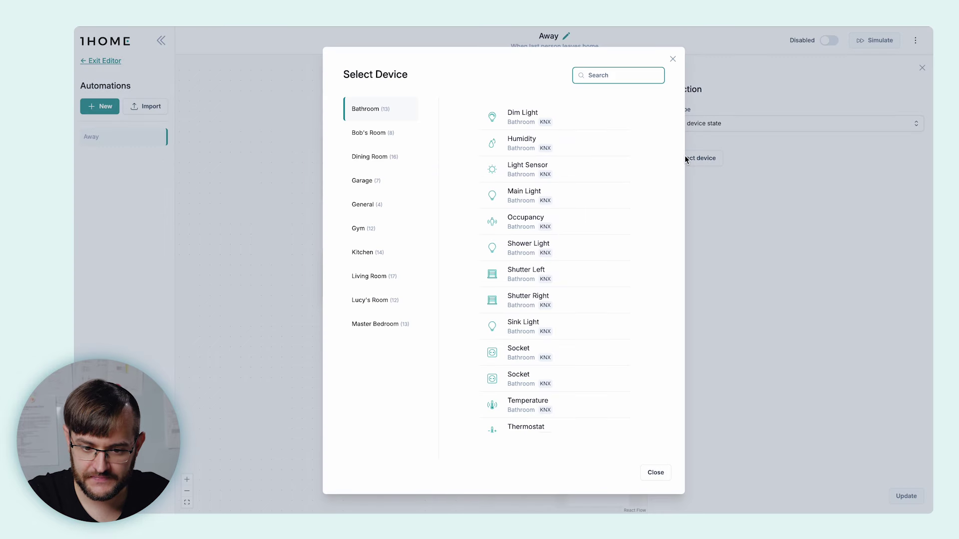
{"action": "left_click", "coordinate": [377, 205]}
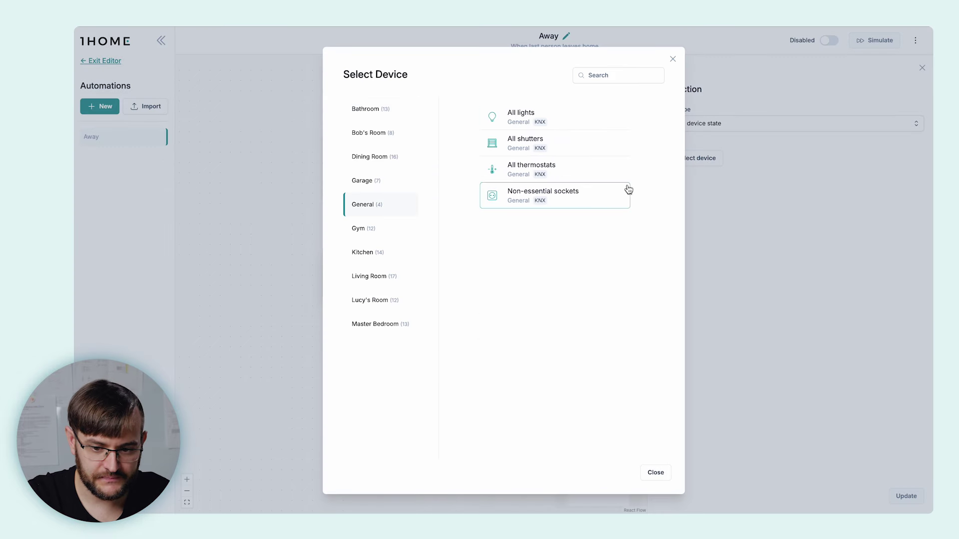
{"action": "left_click", "coordinate": [529, 123]}
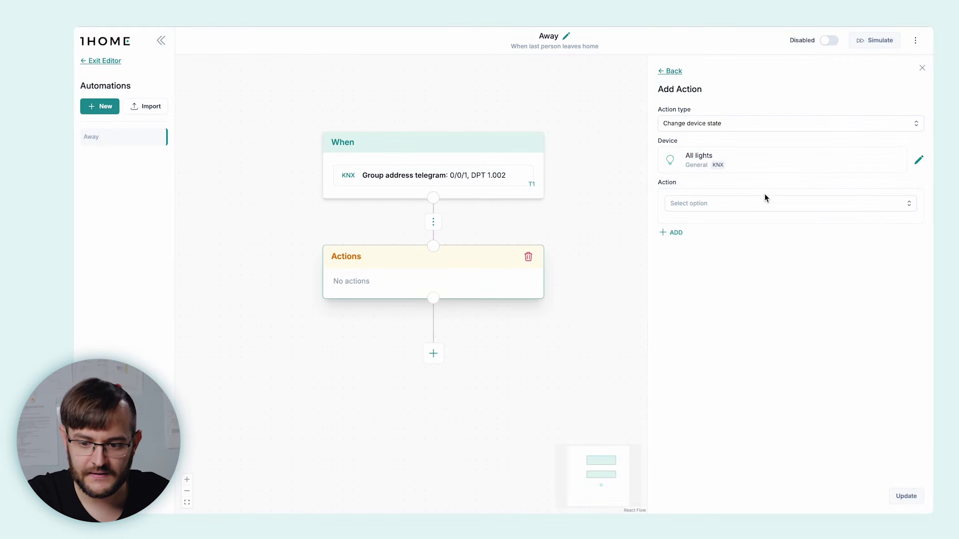
{"action": "left_click", "coordinate": [769, 207]}
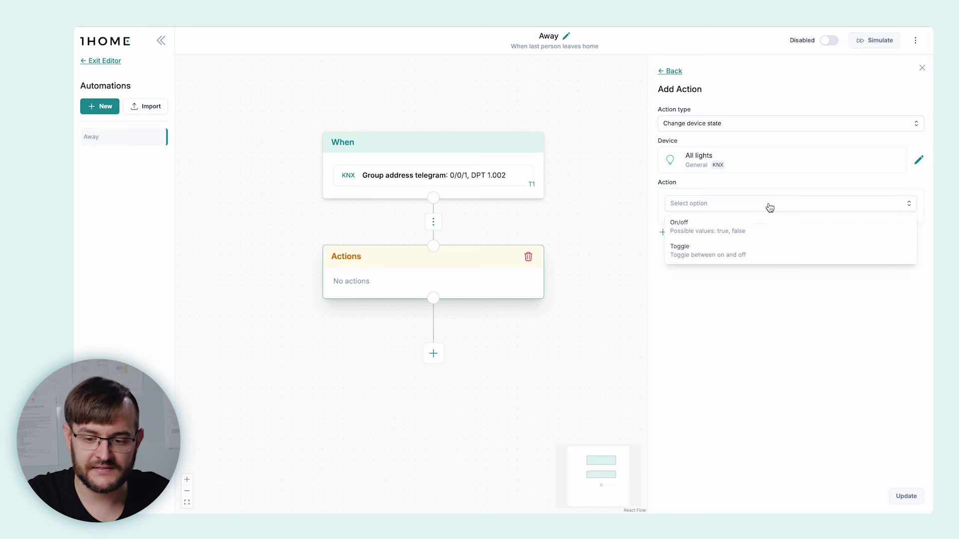
{"action": "left_click", "coordinate": [752, 226]}
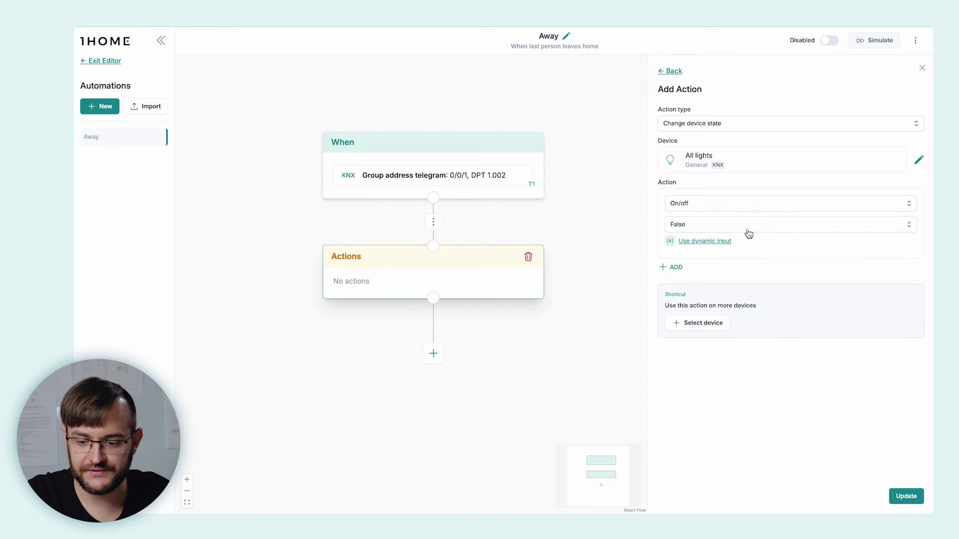
- Apply the same off action to Non-essential sockets in General and save the Actions block
{"action": "left_click", "coordinate": [703, 323]}
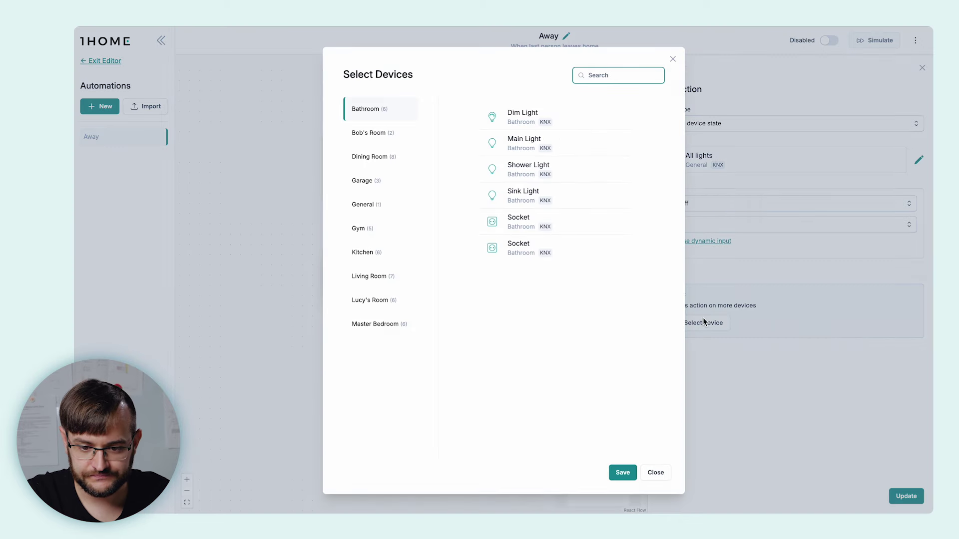
{"action": "left_click", "coordinate": [374, 207]}
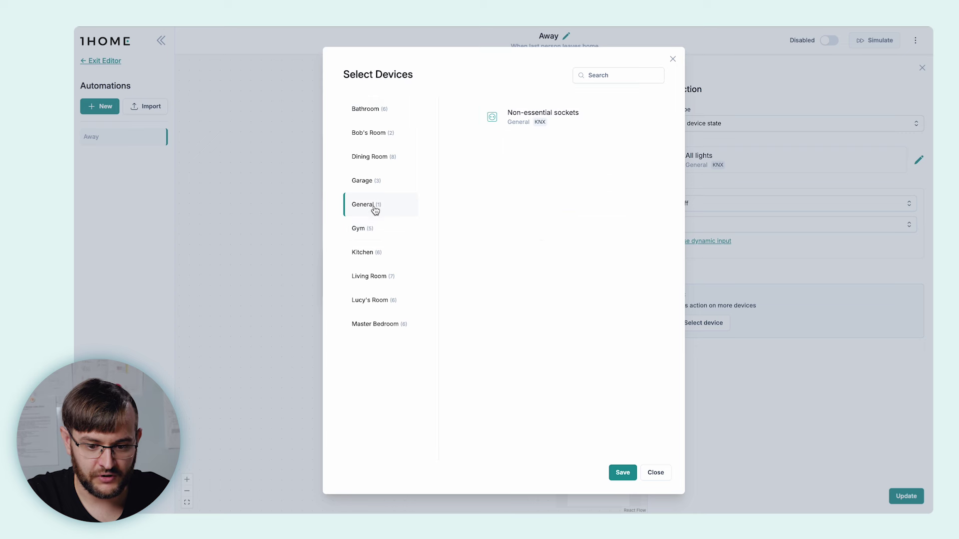
{"action": "left_click", "coordinate": [561, 122]}
{"action": "left_click", "coordinate": [622, 472]}
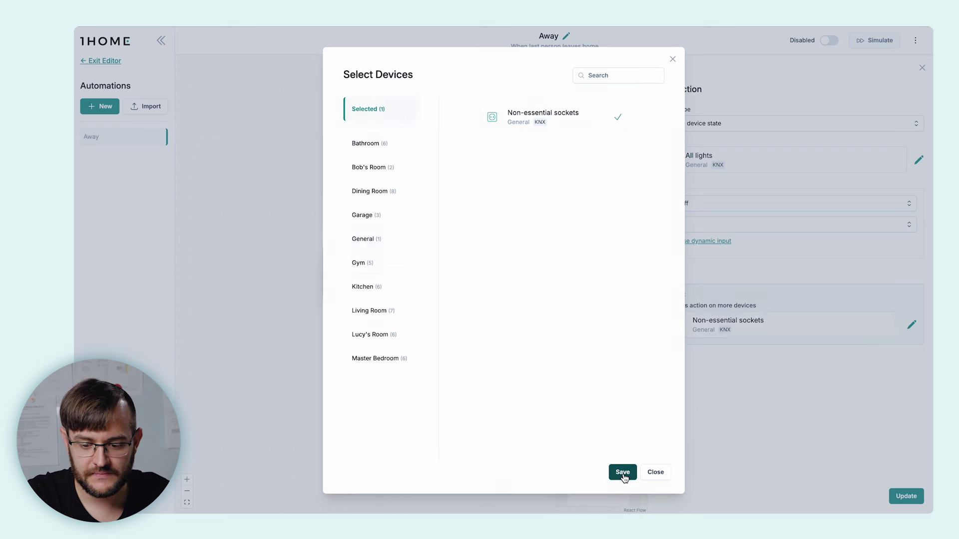
{"action": "left_click", "coordinate": [901, 495]}
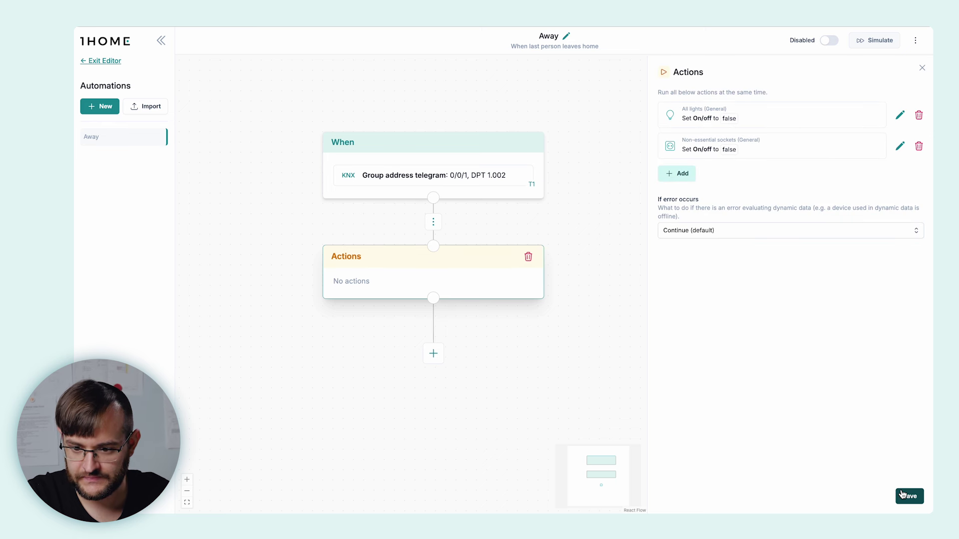
{"action": "left_click", "coordinate": [907, 496]}
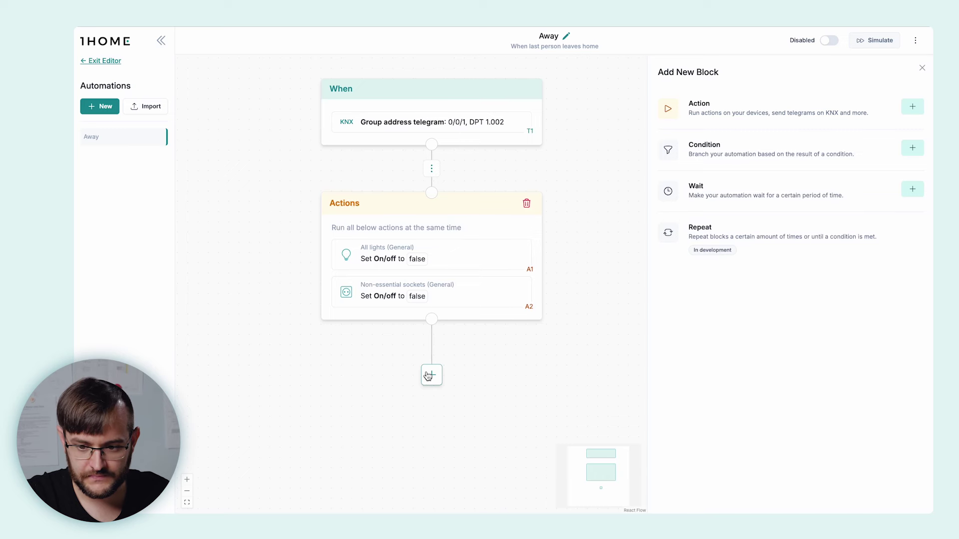
- Add a Condition block after the Actions block and open its settings
{"action": "left_click", "coordinate": [912, 148]}
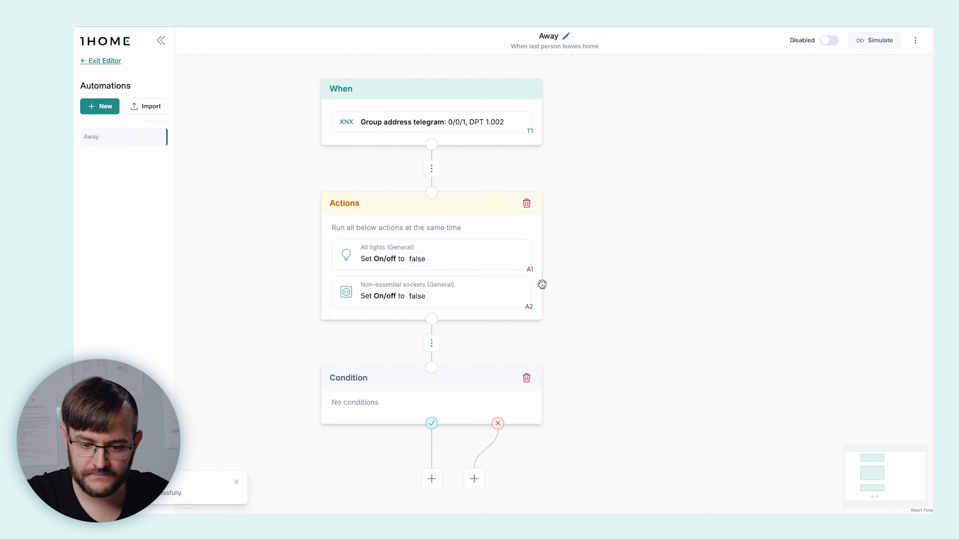
{"action": "left_click", "coordinate": [476, 400]}
{"action": "left_click_drag", "start_coordinate": [589, 356], "coordinate": [580, 227]}
- Add a condition with the System Time hour as dynamic data on its left side
{"action": "left_click", "coordinate": [679, 108]}
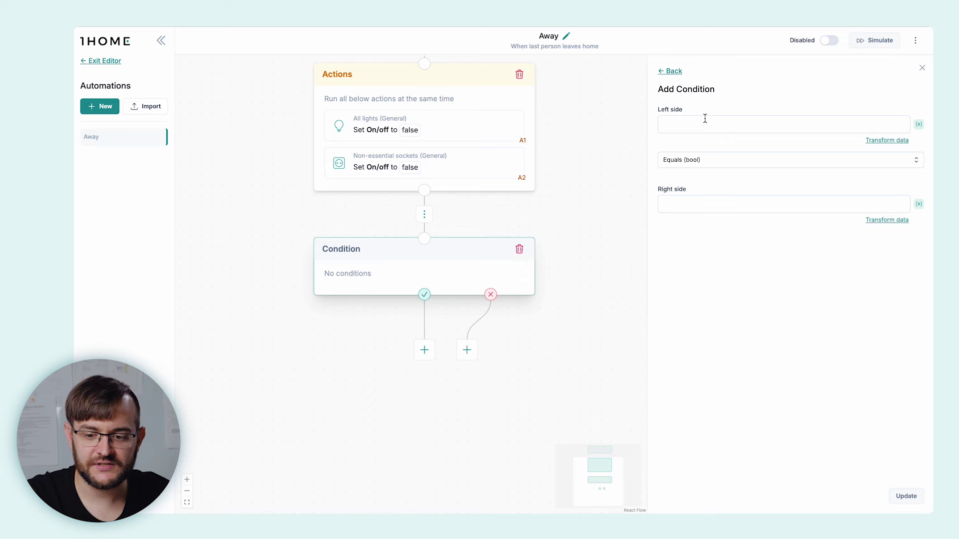
{"action": "left_click", "coordinate": [705, 118]}
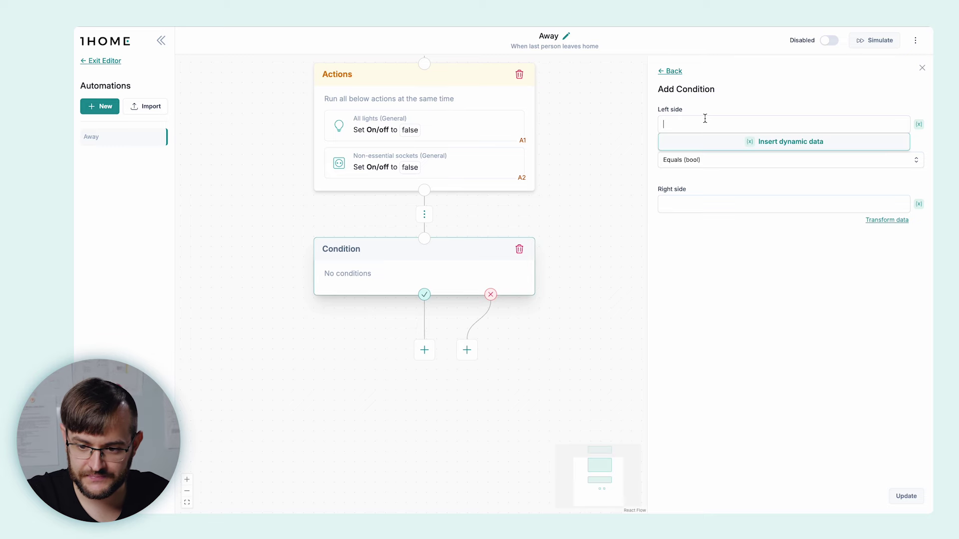
{"action": "left_click", "coordinate": [729, 142]}
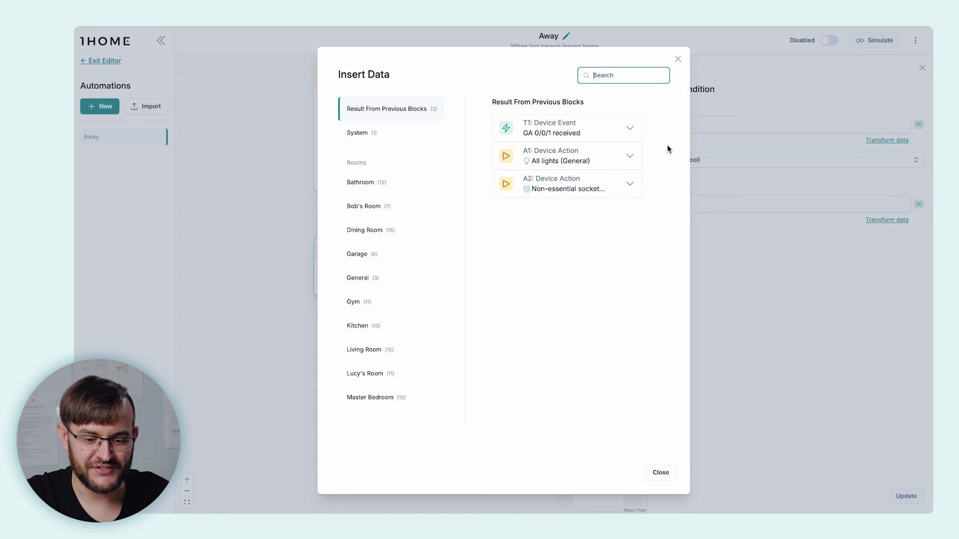
{"action": "left_click", "coordinate": [399, 134]}
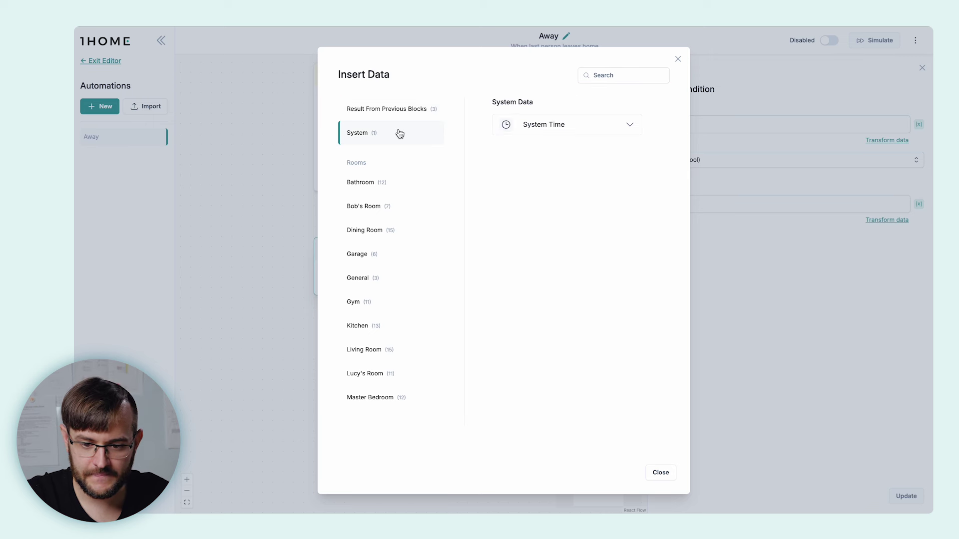
{"action": "left_click", "coordinate": [629, 128]}
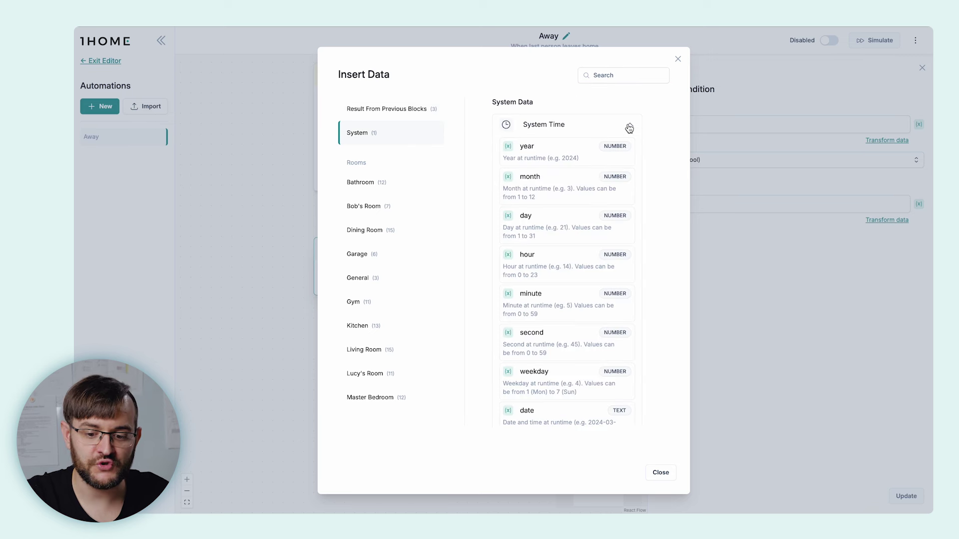
{"action": "left_click", "coordinate": [555, 265]}
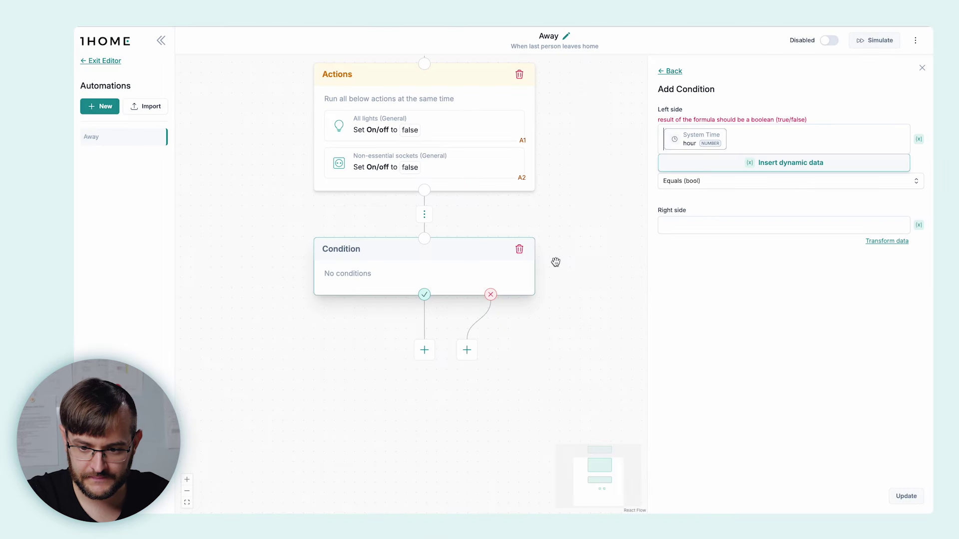
- Complete the System Time hour condition with Greater than or equal (number) and a right side of 7
{"action": "left_click", "coordinate": [752, 186]}
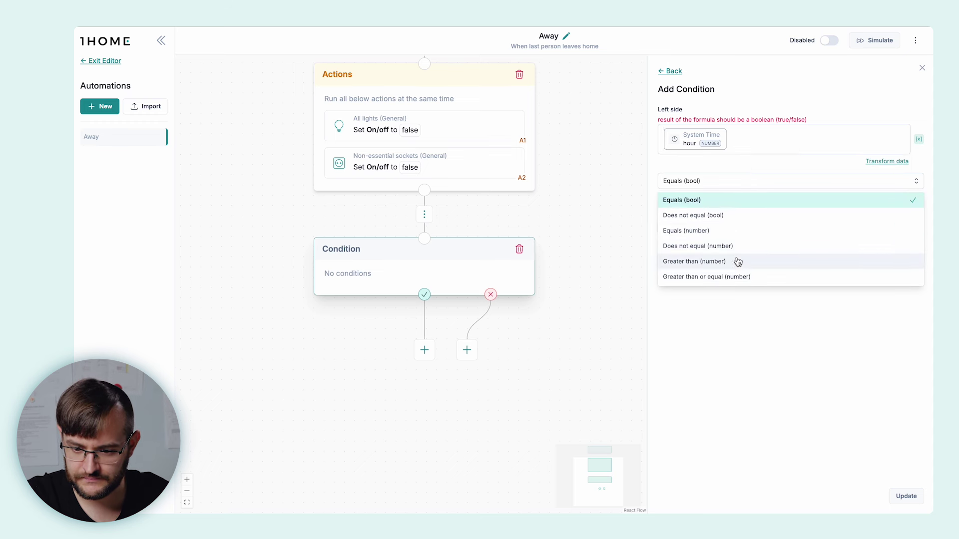
{"action": "left_click", "coordinate": [739, 278]}
{"action": "left_click", "coordinate": [730, 227]}
{"action": "type", "text": "7"}
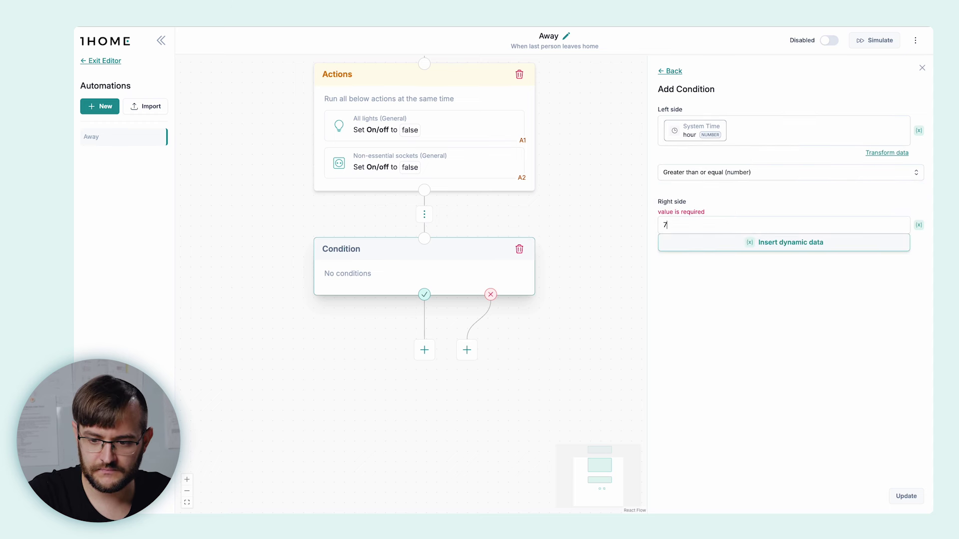
{"action": "left_click", "coordinate": [778, 309]}
{"action": "left_click", "coordinate": [900, 496]}
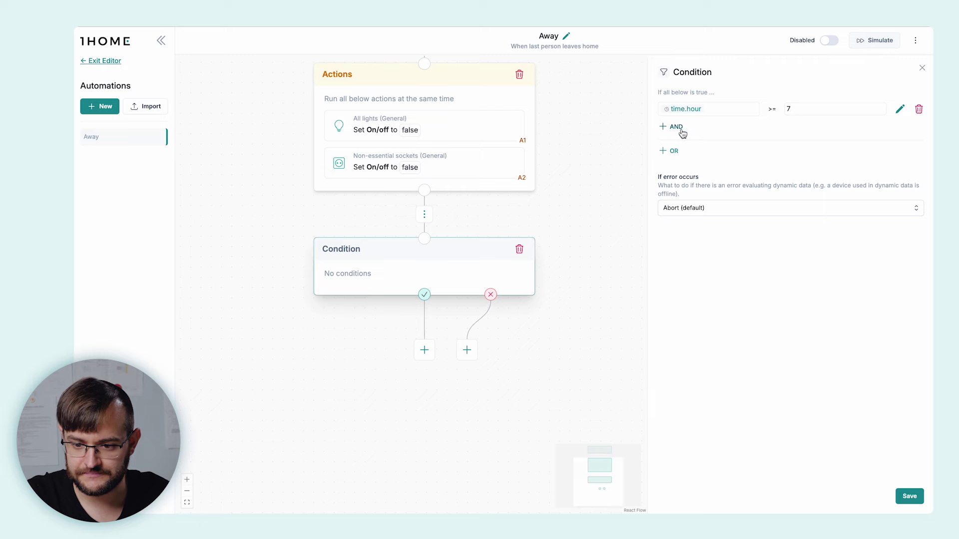
- Add an AND condition with the System Time hour as dynamic data on its left side
{"action": "left_click", "coordinate": [675, 127]}
{"action": "left_click", "coordinate": [676, 130]}
{"action": "left_click", "coordinate": [731, 151]}
{"action": "left_click", "coordinate": [370, 131]}
{"action": "left_click", "coordinate": [629, 125]}
{"action": "left_click", "coordinate": [589, 260]}
- Set the second condition to Less than or equal (number) 19 and save the Condition block
{"action": "left_click", "coordinate": [687, 234]}
{"action": "type", "text": "19"}
{"action": "left_click", "coordinate": [705, 181]}
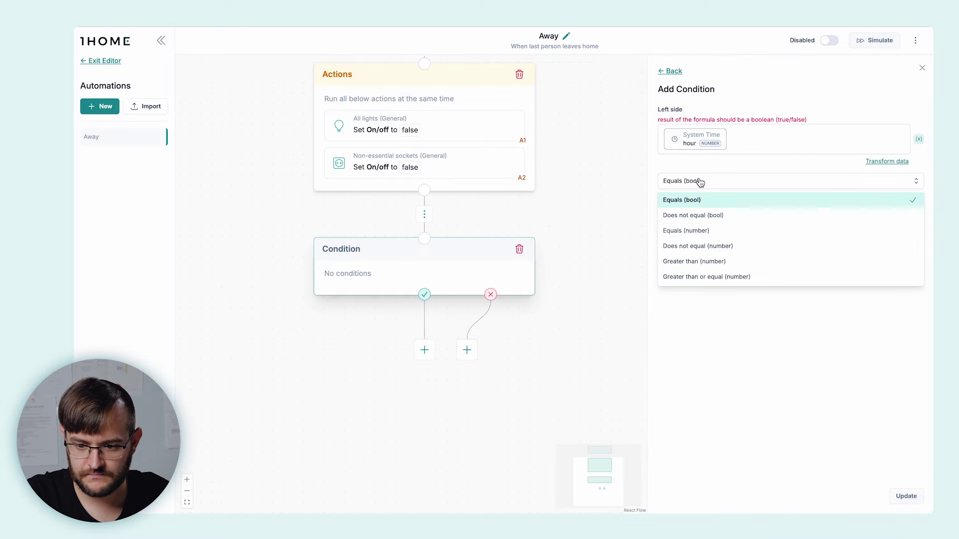
{"action": "scroll", "coordinate": [713, 248], "scroll_direction": "down", "scroll_amount": 1}
{"action": "left_click", "coordinate": [723, 268]}
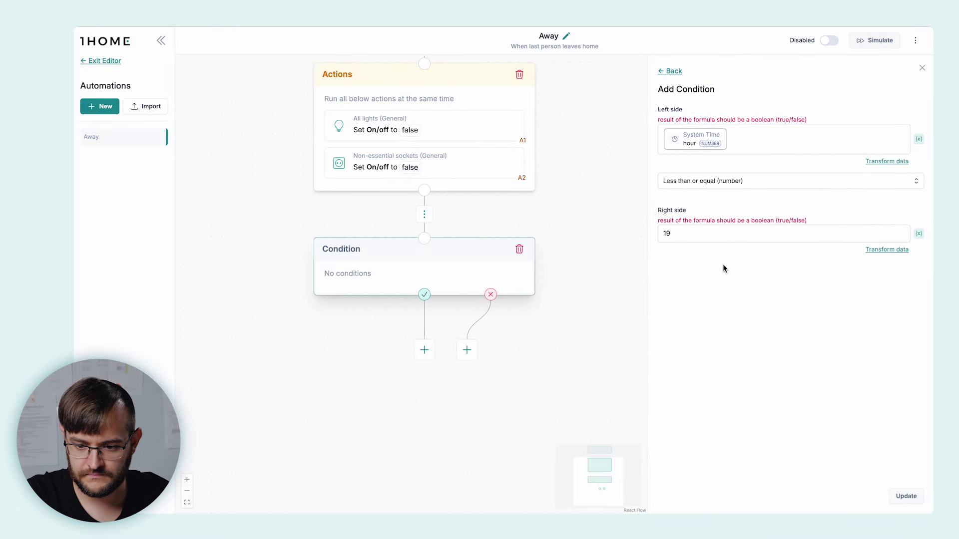
{"action": "left_click", "coordinate": [901, 496]}
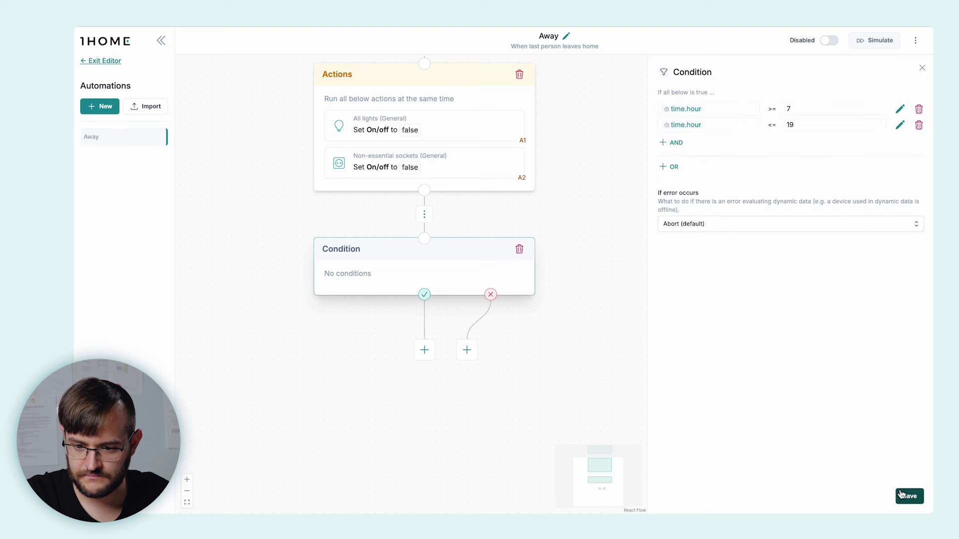
{"action": "left_click", "coordinate": [901, 495]}
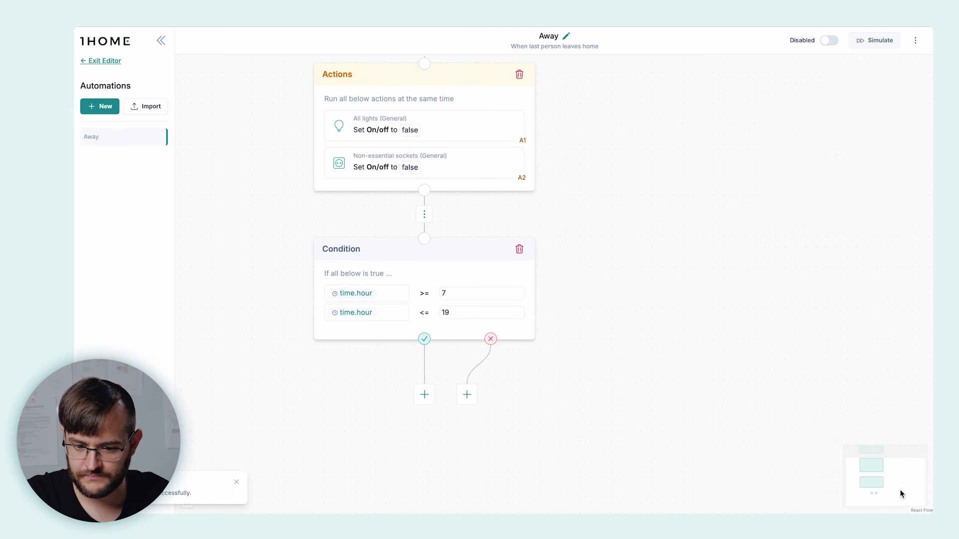
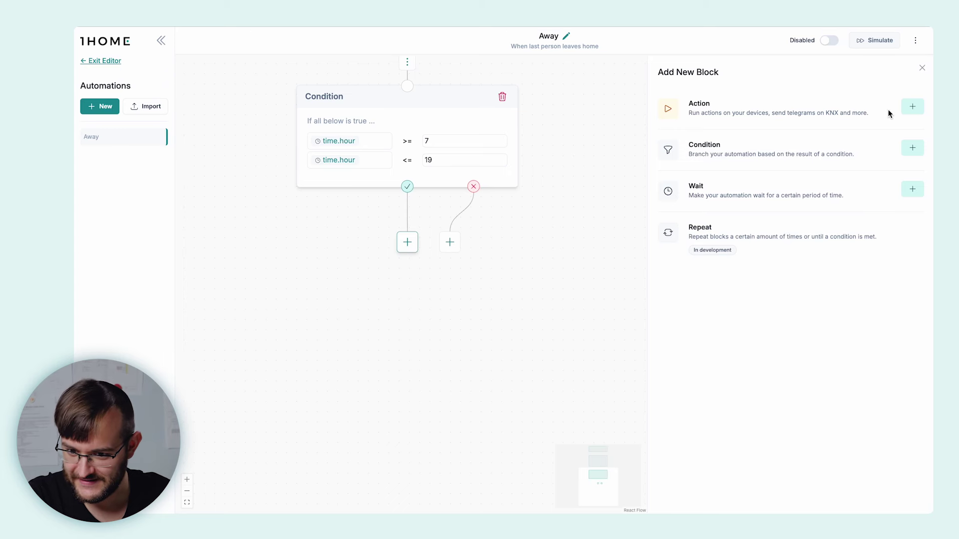
- Add an Actions block on the condition's true branch and give it a Change device state action
{"action": "left_click", "coordinate": [906, 109]}
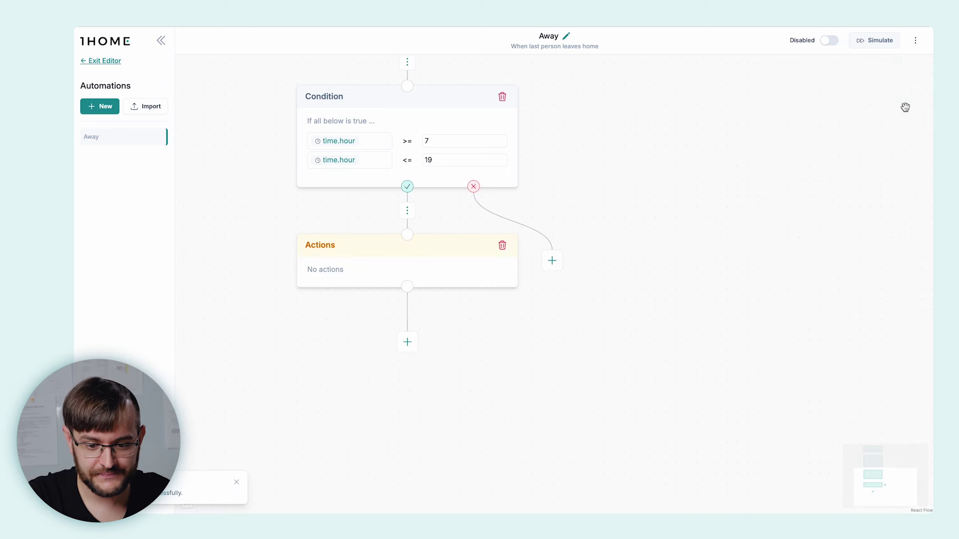
{"action": "left_click", "coordinate": [425, 278]}
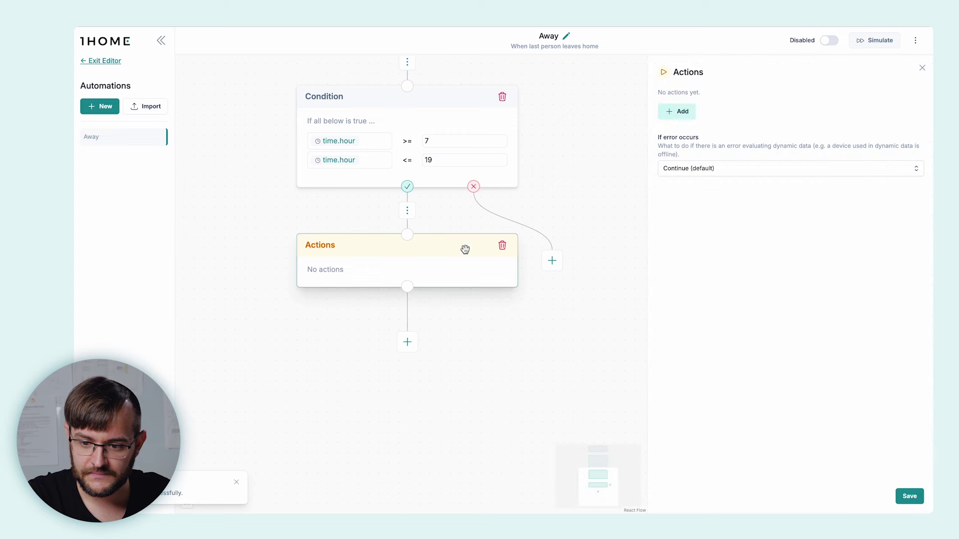
{"action": "left_click", "coordinate": [675, 112]}
{"action": "left_click", "coordinate": [680, 122]}
{"action": "left_click", "coordinate": [712, 150]}
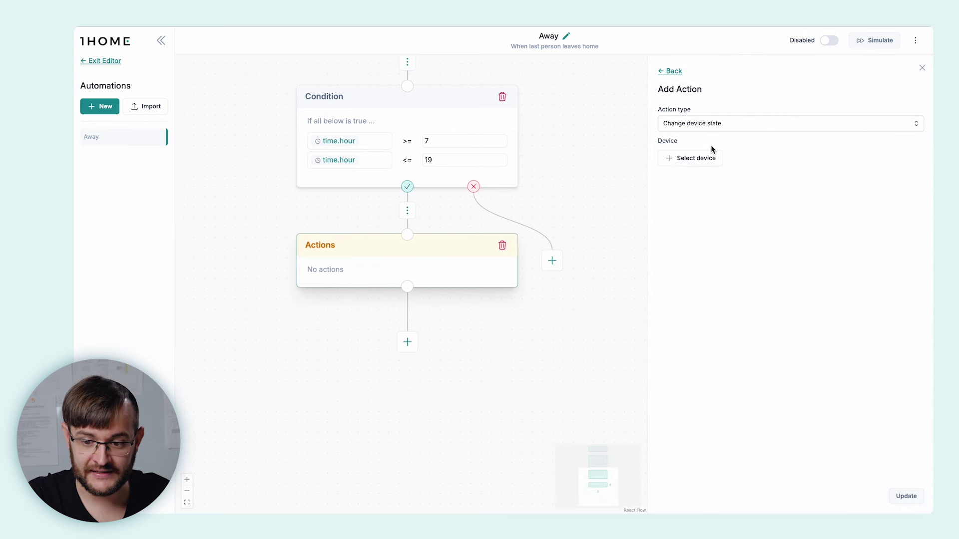
- Set the true-branch action to Open for All shutters in General and save it
{"action": "left_click", "coordinate": [697, 159]}
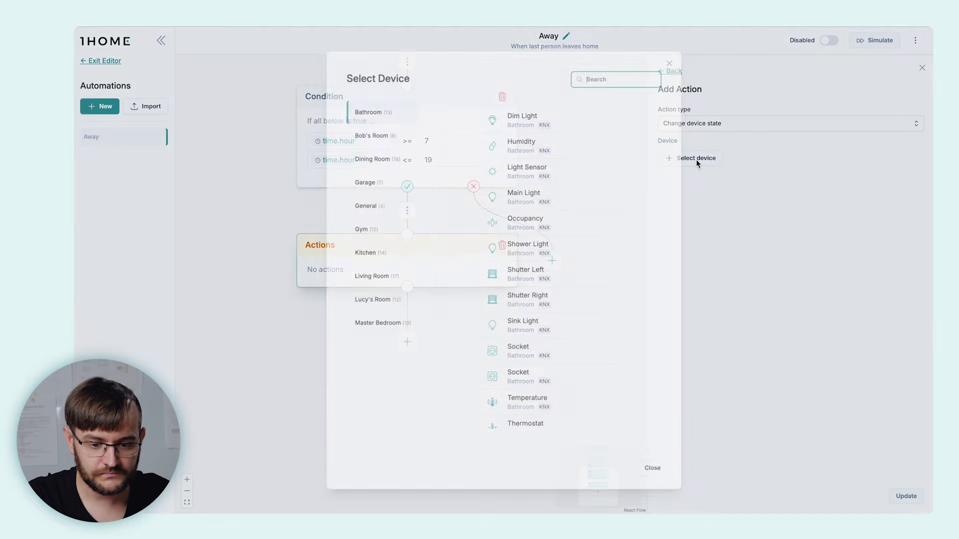
{"action": "left_click", "coordinate": [401, 211]}
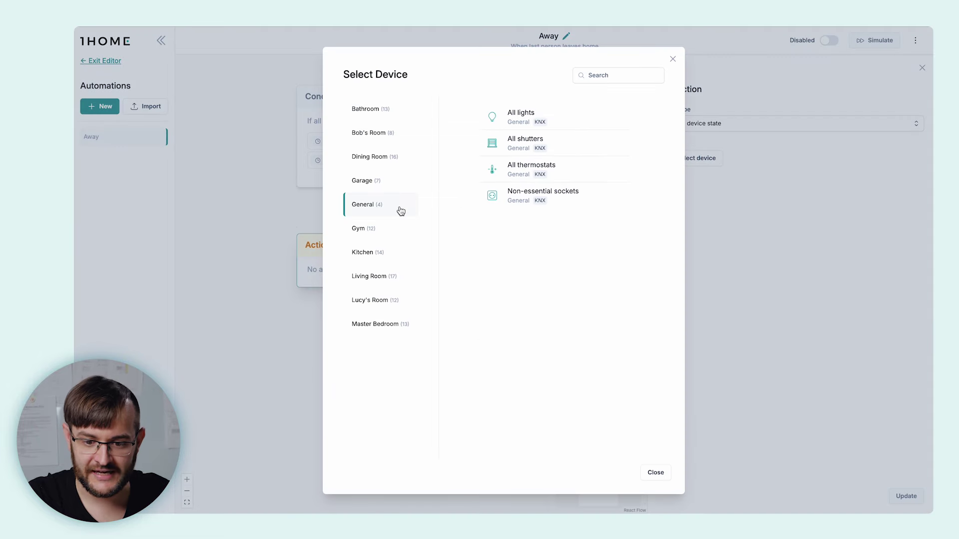
{"action": "left_click", "coordinate": [540, 144]}
{"action": "left_click", "coordinate": [732, 202]}
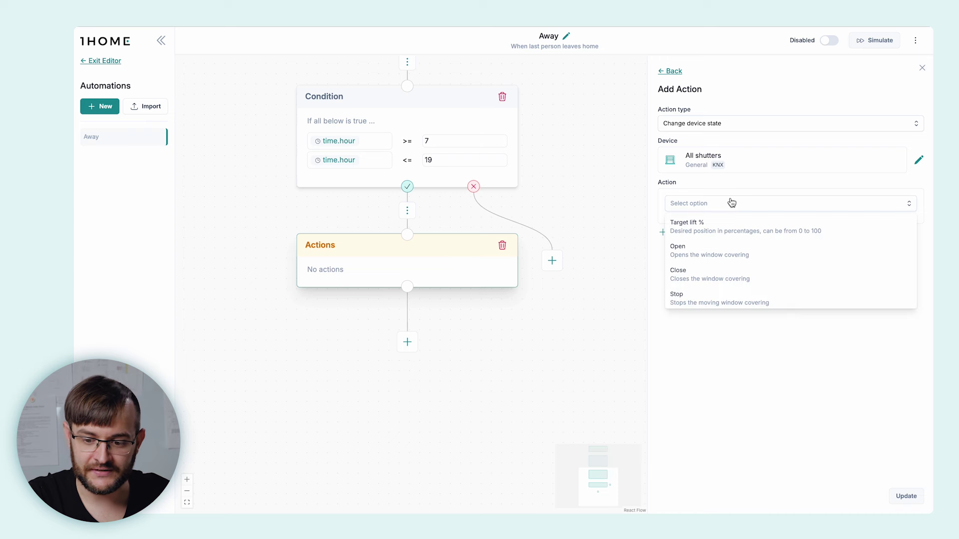
{"action": "left_click", "coordinate": [743, 252]}
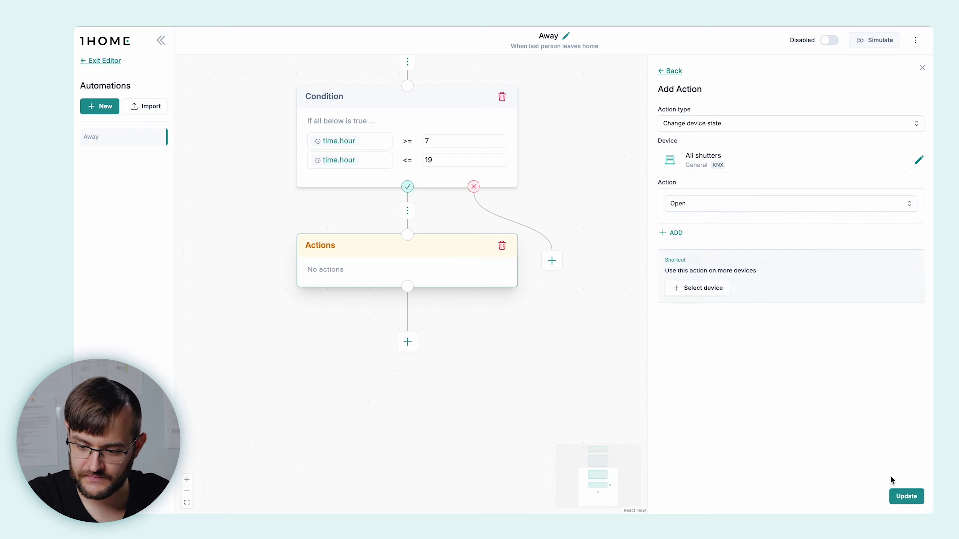
{"action": "left_click", "coordinate": [901, 496]}
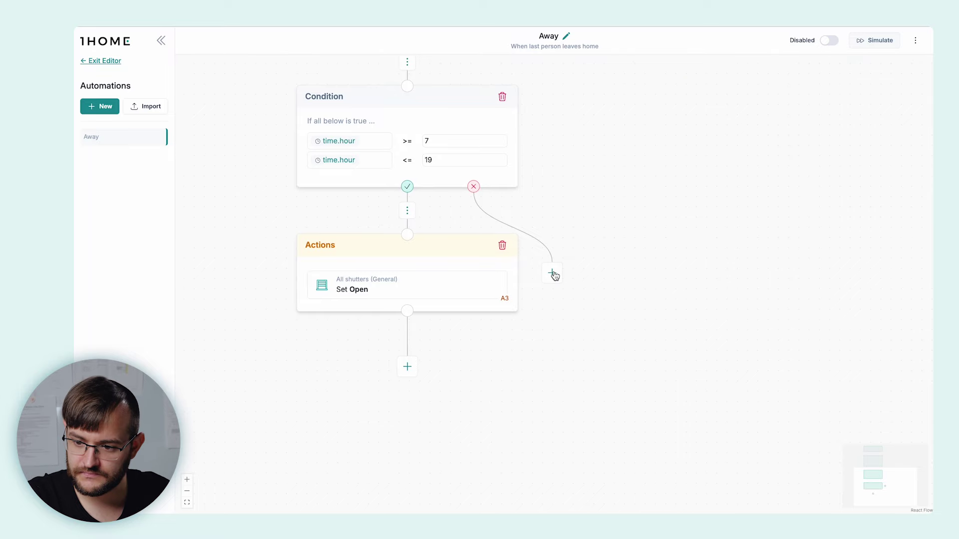
- Add an Actions block on the condition's false branch and give it a Change device state action
{"action": "left_click", "coordinate": [553, 274]}
{"action": "left_click", "coordinate": [912, 104]}
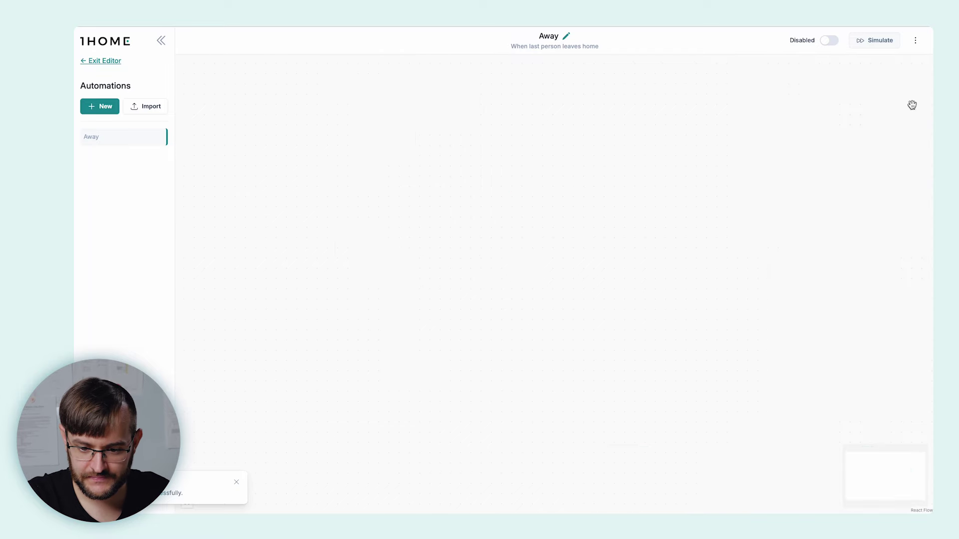
{"action": "left_click", "coordinate": [581, 268]}
{"action": "left_click", "coordinate": [685, 117]}
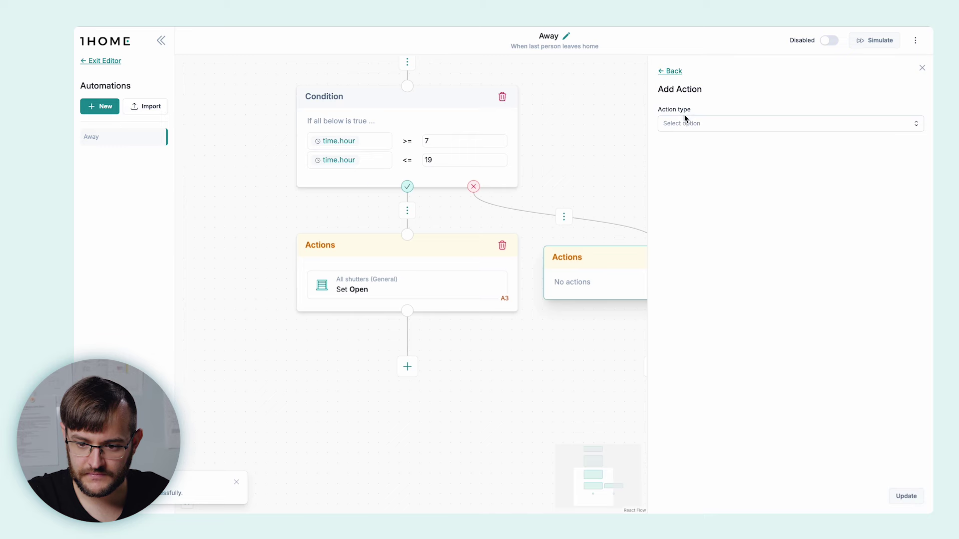
{"action": "left_click", "coordinate": [686, 126]}
{"action": "left_click", "coordinate": [685, 146]}
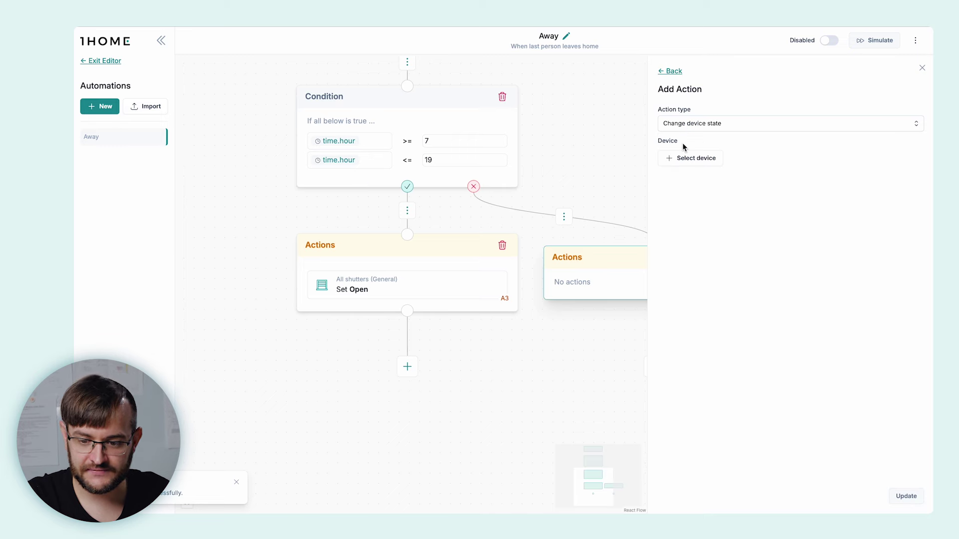
- Set the false-branch action to Close for All shutters in General and save the Actions block
{"action": "left_click", "coordinate": [705, 161]}
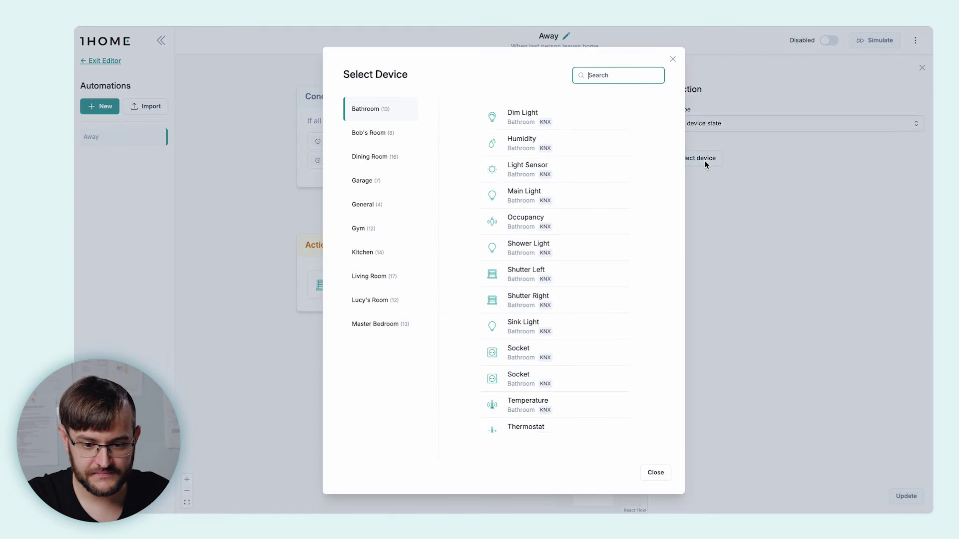
{"action": "left_click", "coordinate": [371, 204]}
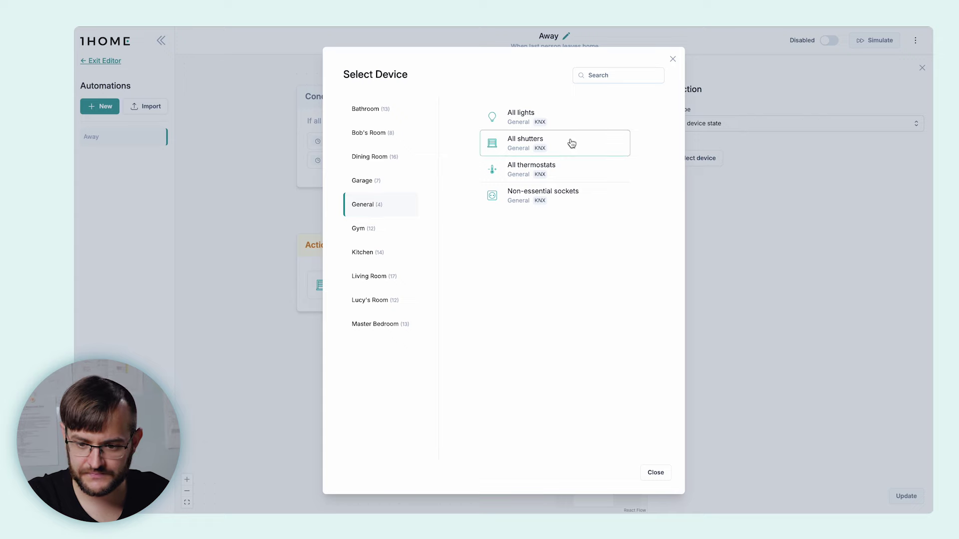
{"action": "left_click", "coordinate": [571, 144]}
{"action": "left_click", "coordinate": [716, 204]}
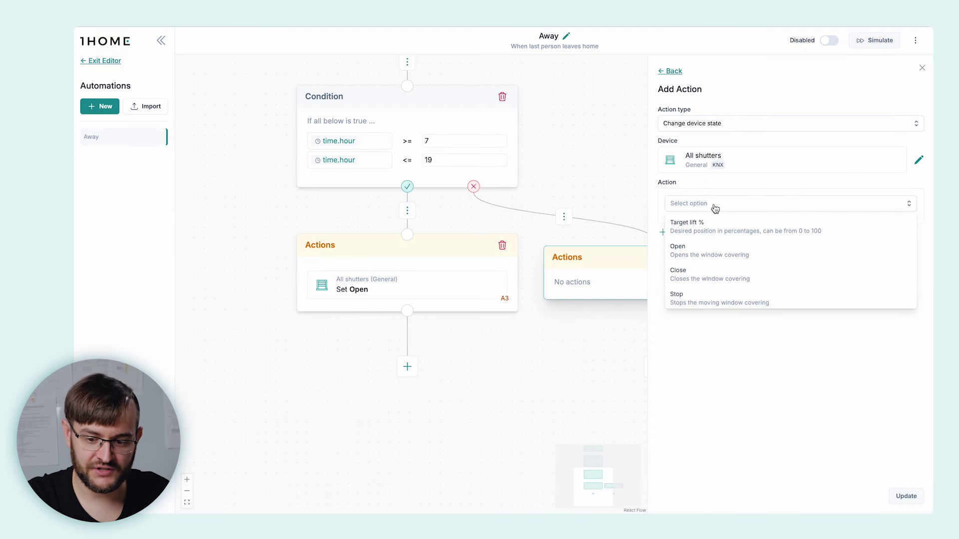
{"action": "left_click", "coordinate": [703, 274]}
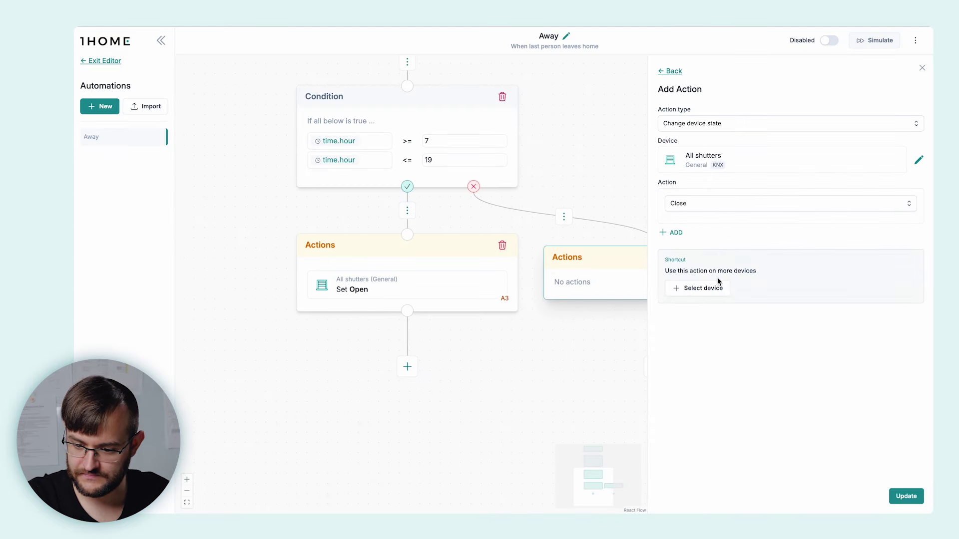
{"action": "left_click", "coordinate": [903, 499]}
{"action": "left_click", "coordinate": [904, 498]}
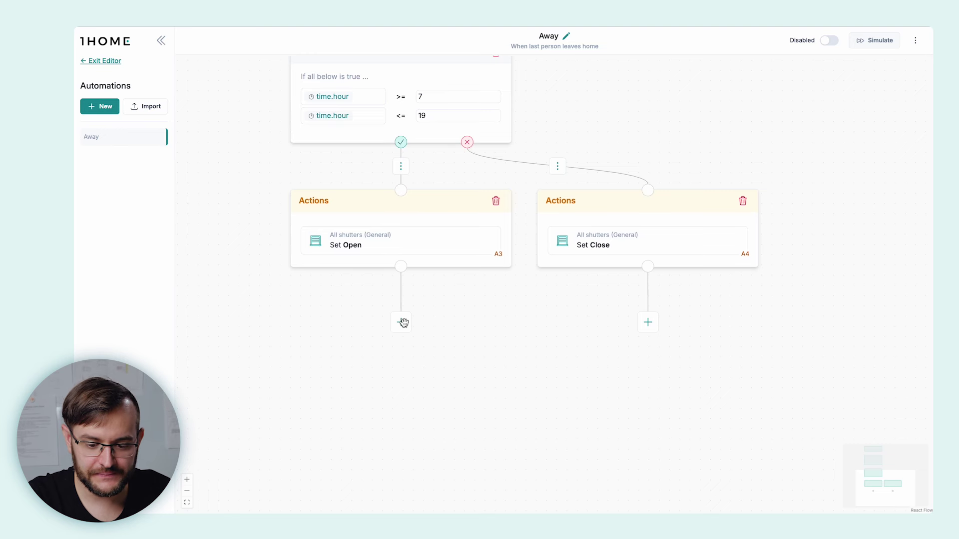
- Add a Wait block after the Actions block that opens the shutters and open its settings
{"action": "left_click", "coordinate": [402, 322]}
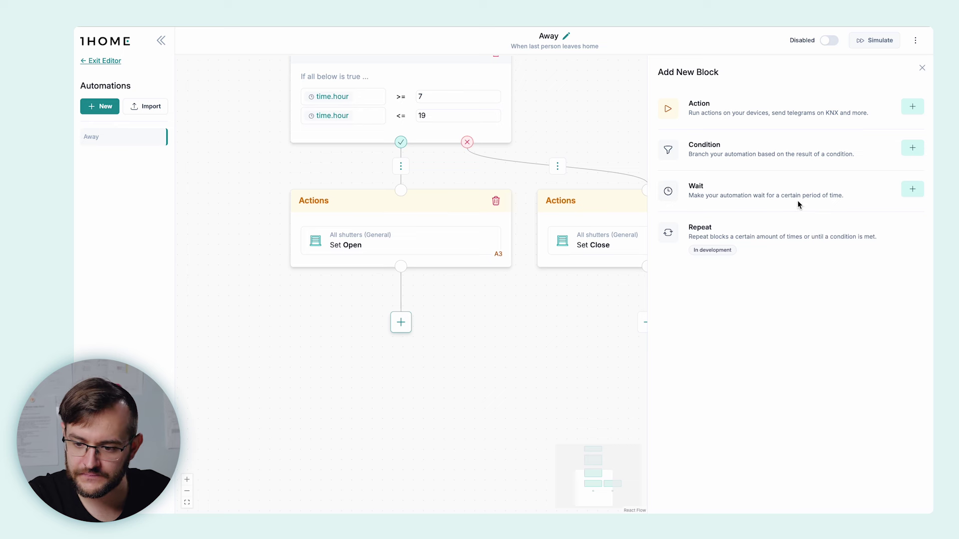
{"action": "left_click", "coordinate": [912, 190]}
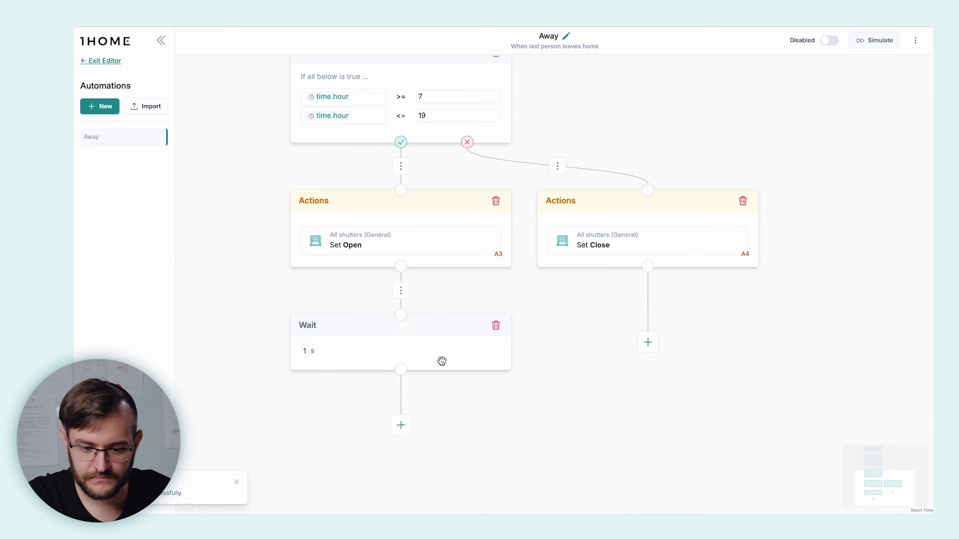
{"action": "left_click", "coordinate": [442, 361]}
- Set the wait time to 5*60 seconds, save it, and connect the shutter-closing Actions block to the Wait block
{"action": "left_click_drag", "start_coordinate": [700, 109], "coordinate": [651, 106]}
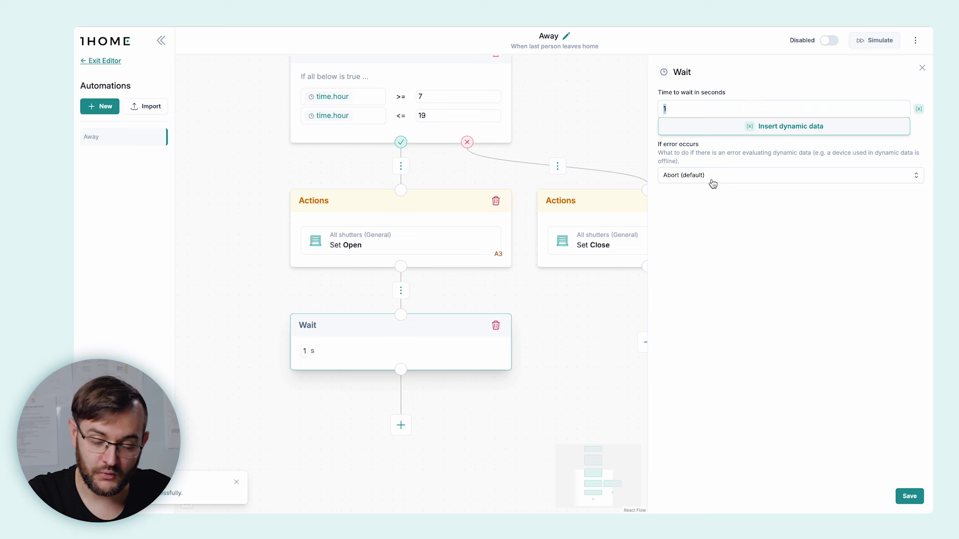
{"action": "type", "text": "5"}
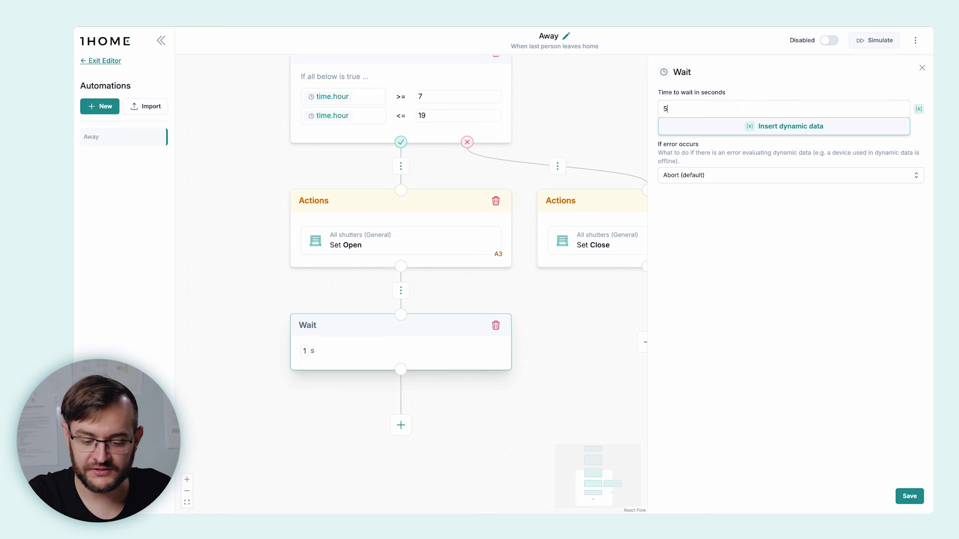
{"action": "type", "text": "*60"}
{"action": "left_click", "coordinate": [766, 270]}
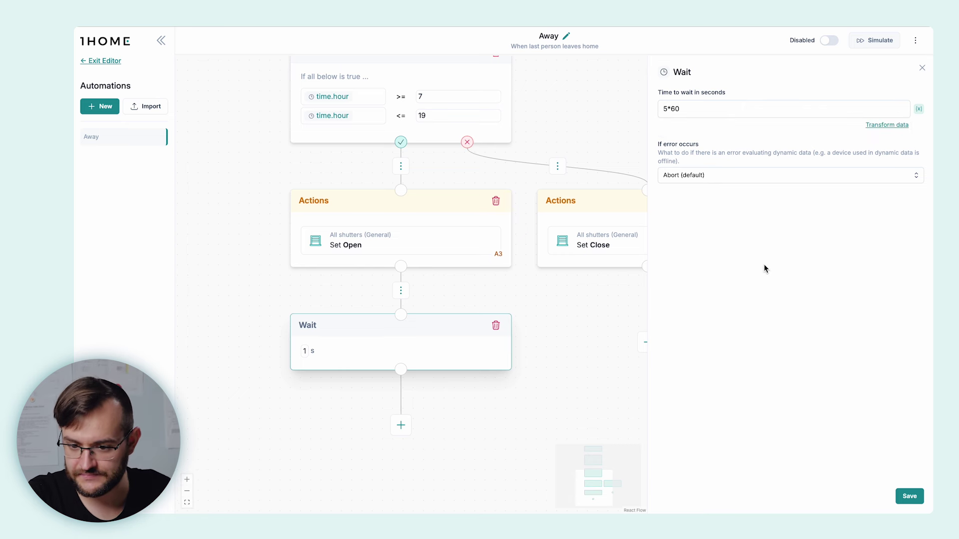
{"action": "left_click", "coordinate": [909, 496]}
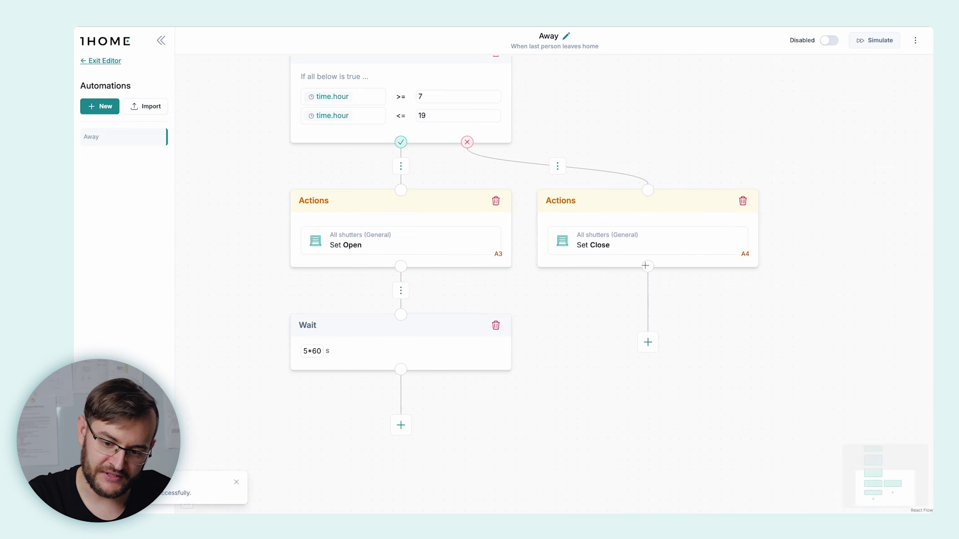
{"action": "left_click_drag", "start_coordinate": [645, 265], "coordinate": [398, 314]}
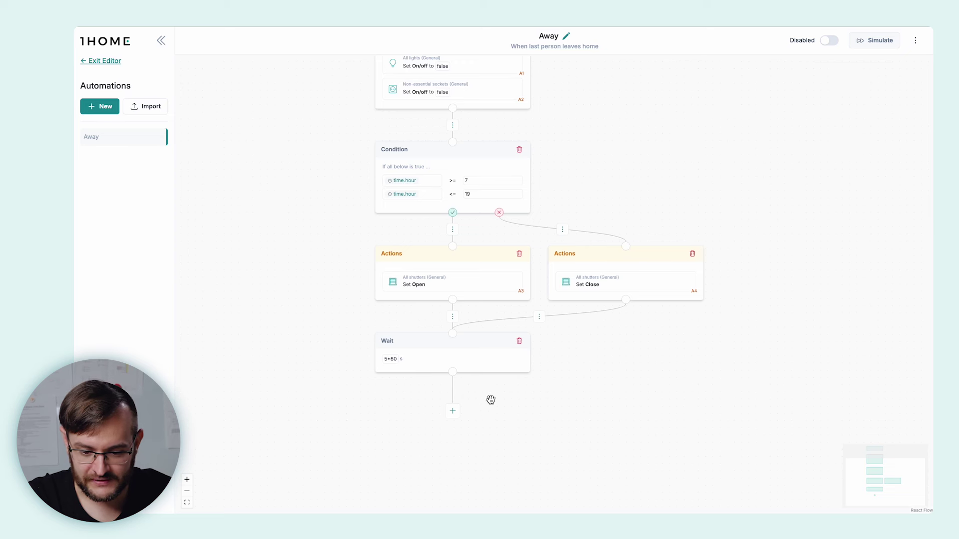
- Add an Actions block after the Wait block and give it a Change device state action
{"action": "left_click", "coordinate": [452, 411]}
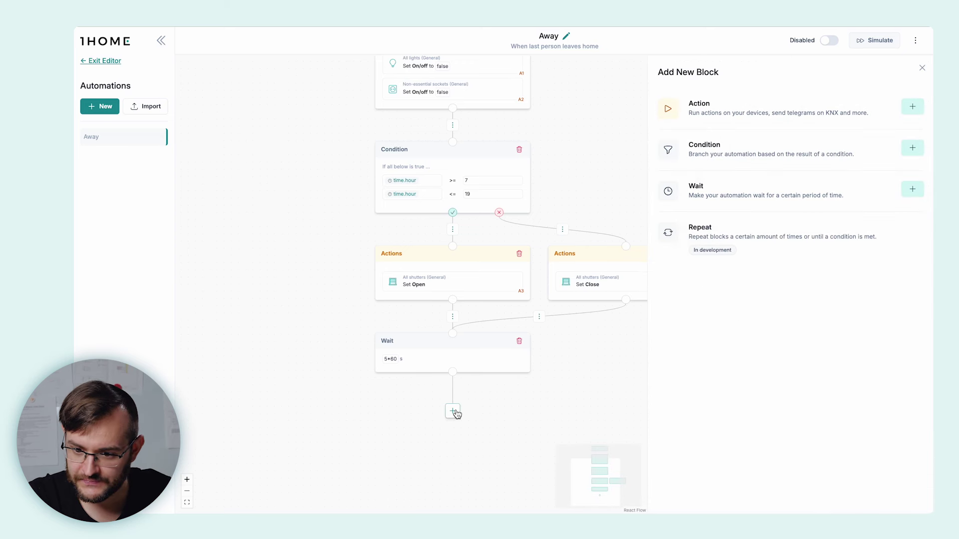
{"action": "left_click", "coordinate": [911, 107]}
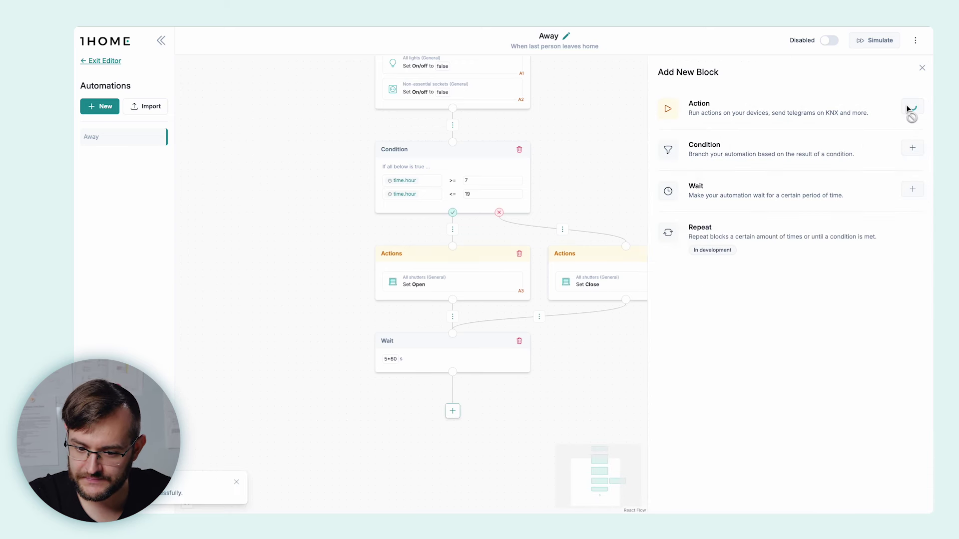
{"action": "left_click", "coordinate": [465, 435]}
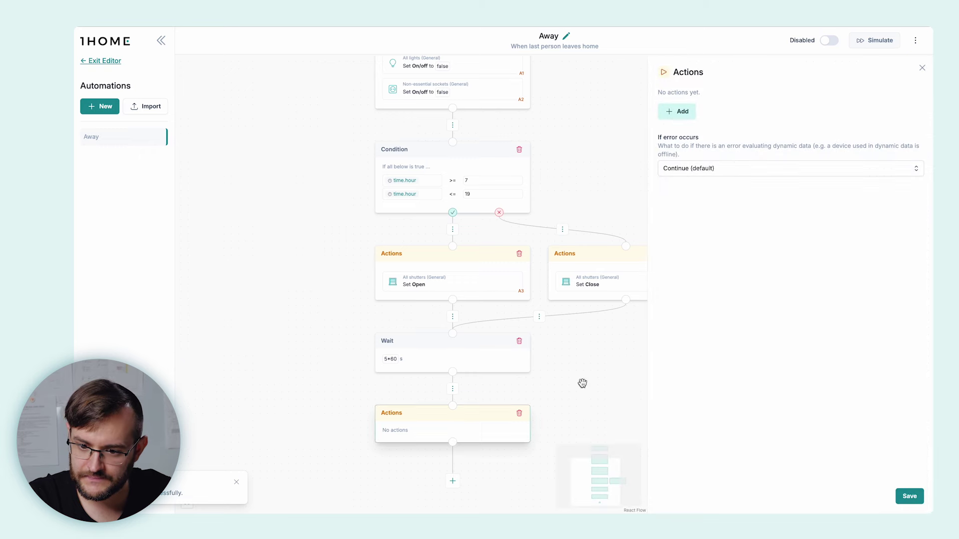
{"action": "left_click", "coordinate": [684, 115]}
{"action": "left_click", "coordinate": [689, 123]}
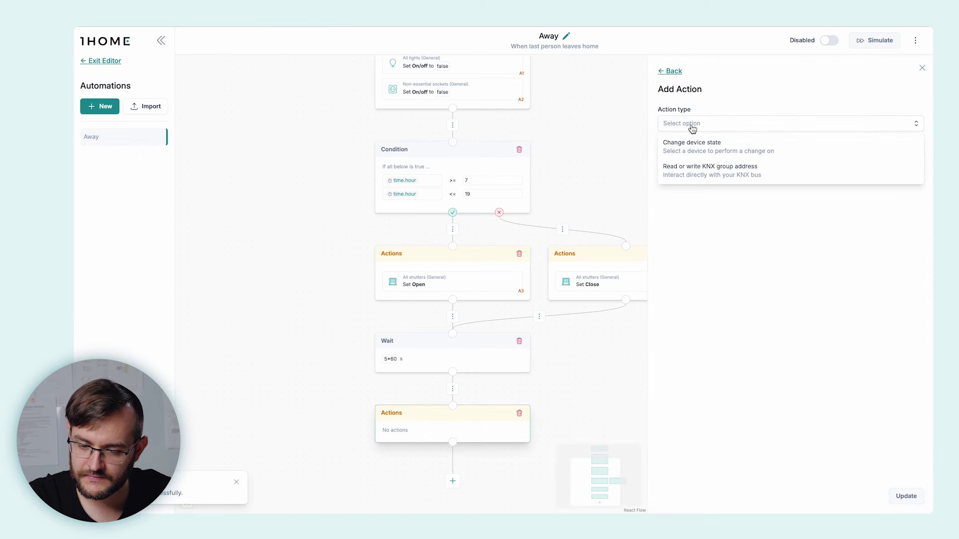
{"action": "left_click", "coordinate": [700, 148]}
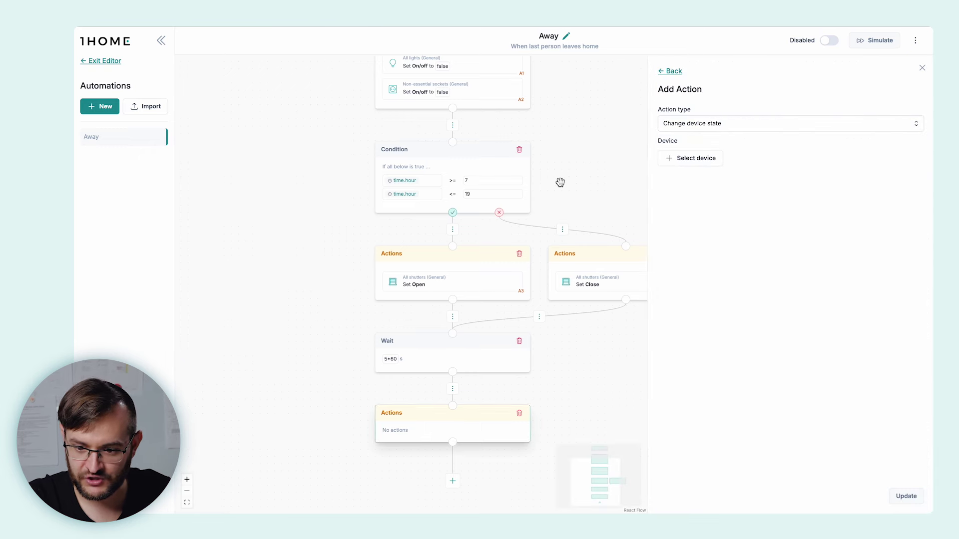
- Set the action's device to Door Lock in Garage with its Lock state set to Lock, and add it to the block
{"action": "left_click", "coordinate": [689, 161]}
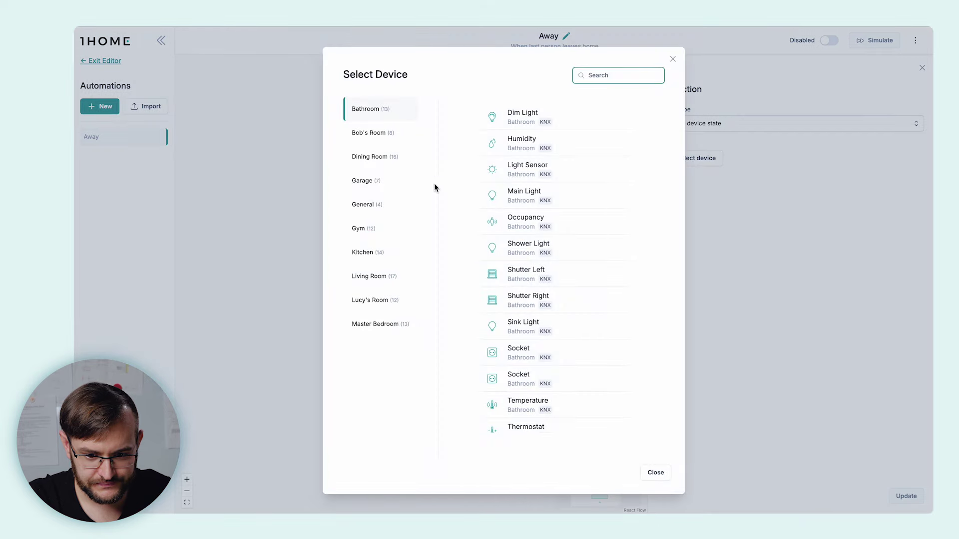
{"action": "left_click", "coordinate": [381, 181]}
{"action": "left_click", "coordinate": [570, 145]}
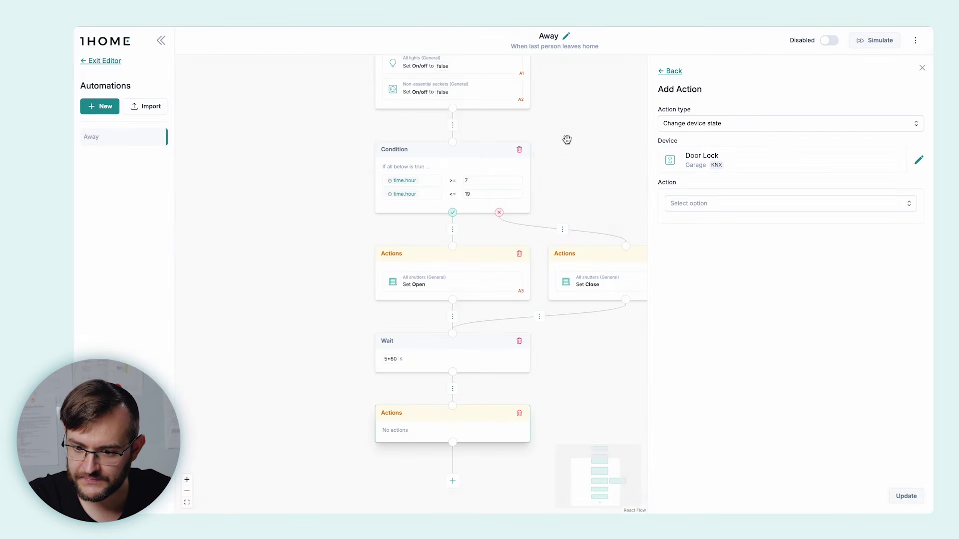
{"action": "left_click", "coordinate": [689, 206]}
{"action": "left_click", "coordinate": [721, 231]}
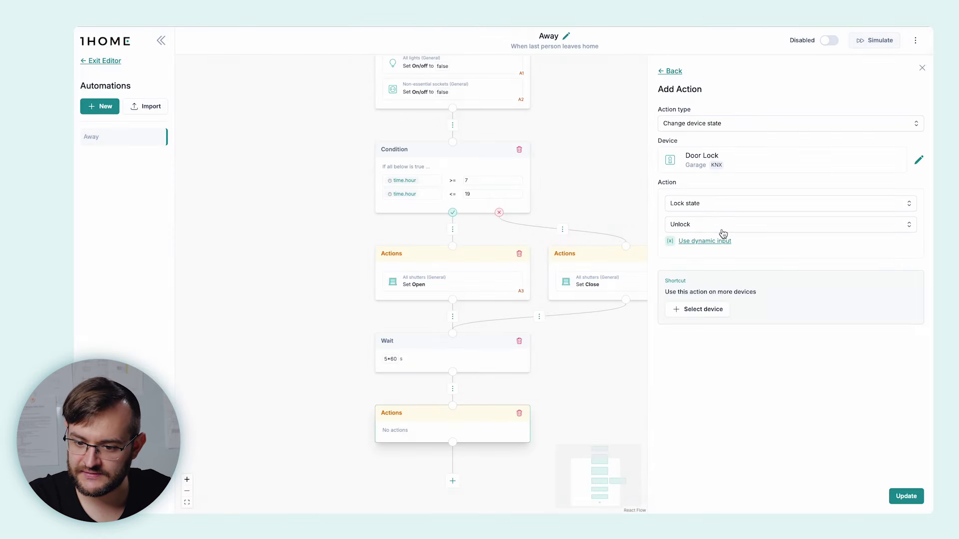
{"action": "left_click", "coordinate": [706, 229]}
{"action": "left_click", "coordinate": [704, 244]}
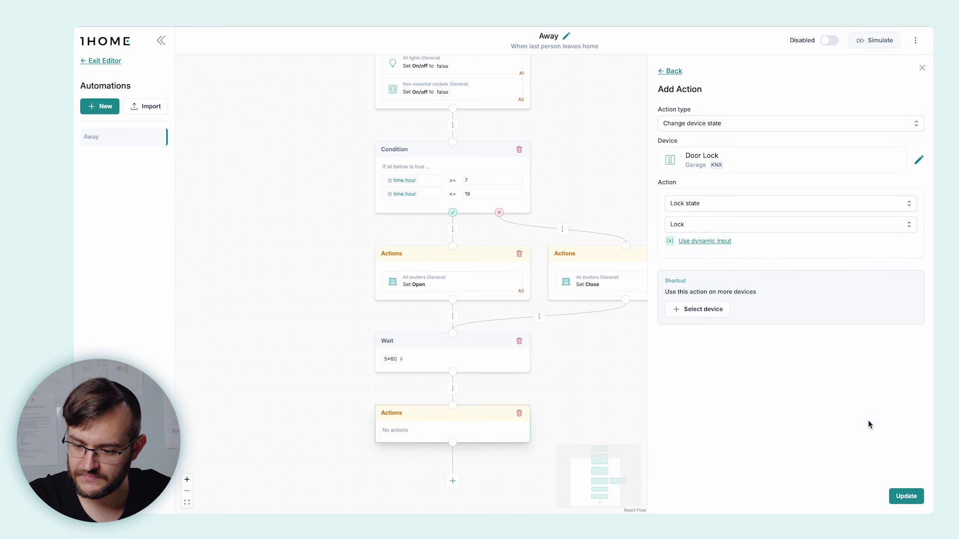
{"action": "left_click", "coordinate": [906, 497]}
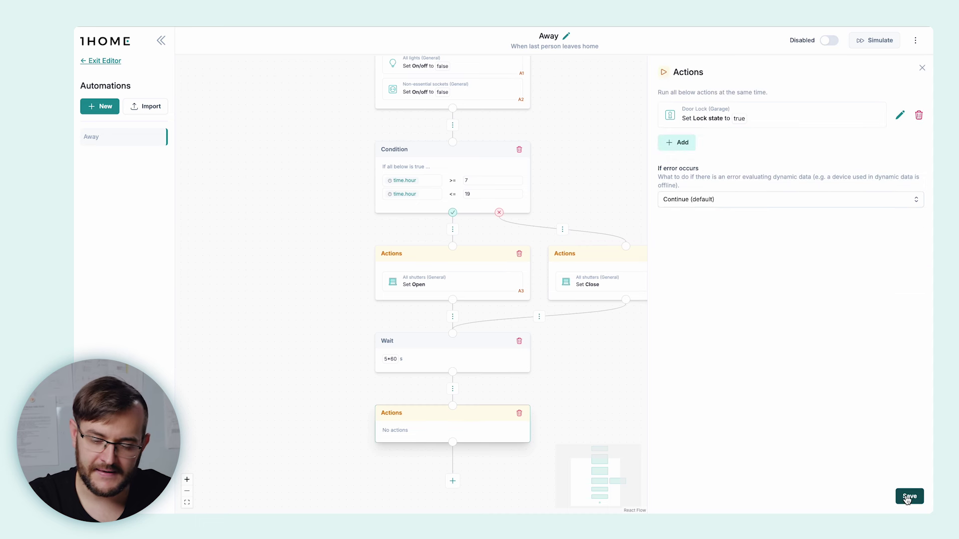
- Add a second action to the block of type Read or write KNX group address, set to Write GA
{"action": "left_click", "coordinate": [674, 143]}
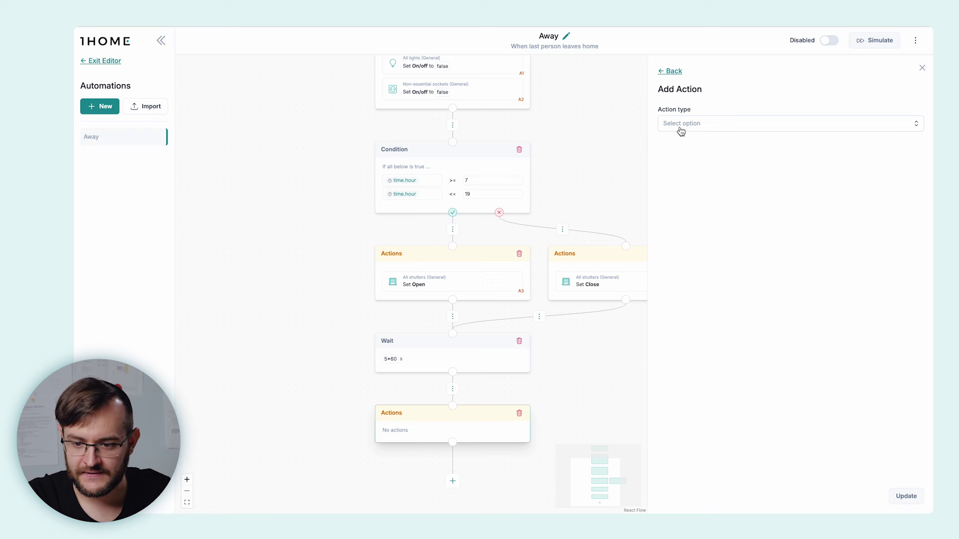
{"action": "left_click", "coordinate": [681, 127]}
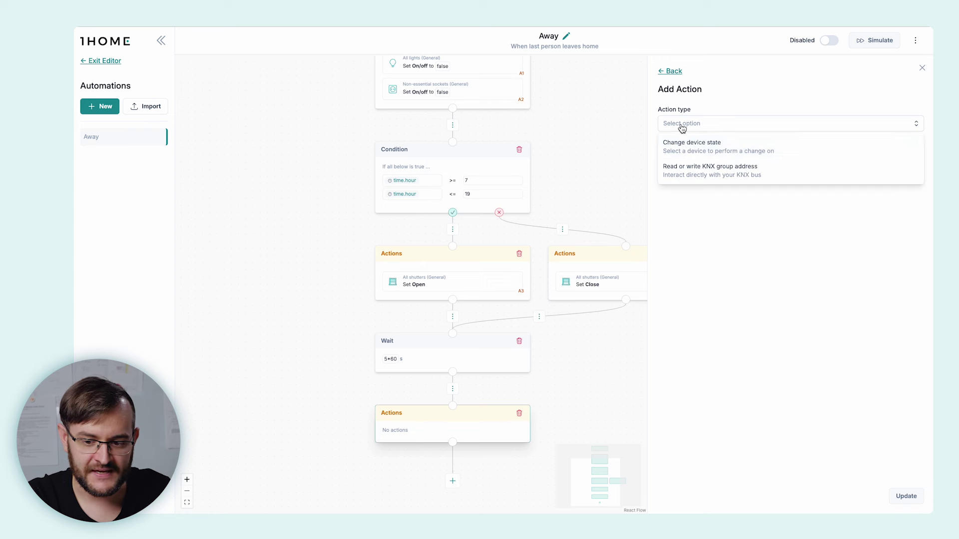
{"action": "left_click", "coordinate": [703, 176]}
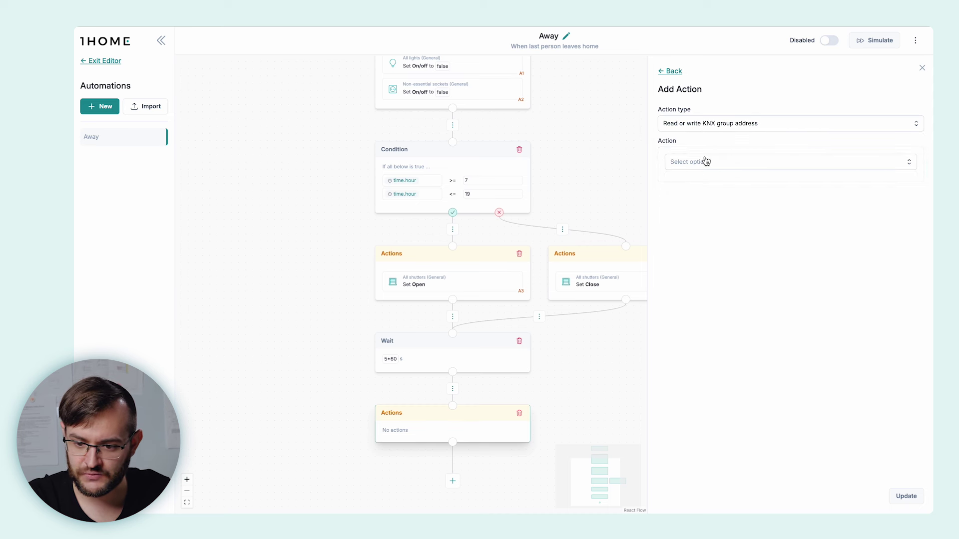
{"action": "left_click", "coordinate": [706, 161]}
{"action": "left_click", "coordinate": [707, 209]}
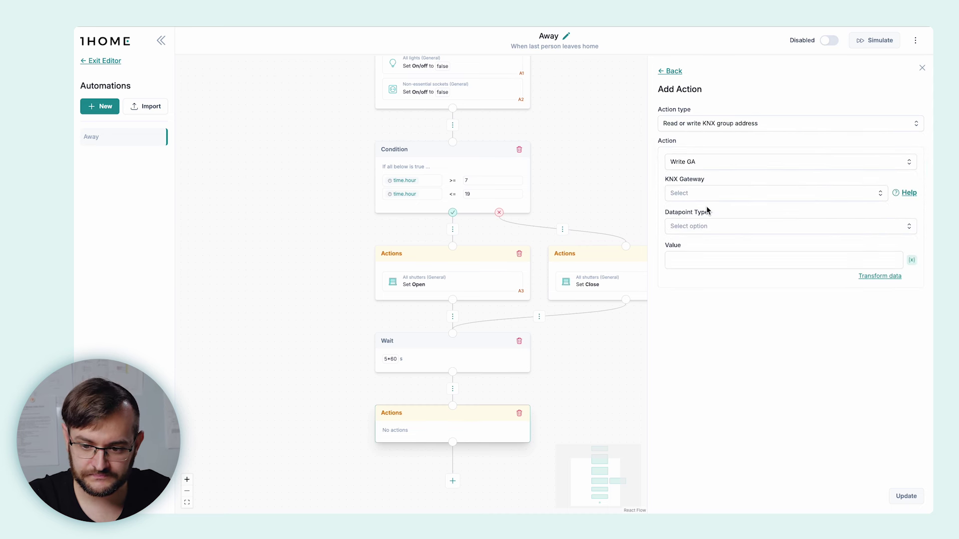
- Set the KNX gateway to KNX TP bus and the datapoint type to 1.002 - Bool
{"action": "left_click", "coordinate": [706, 195]}
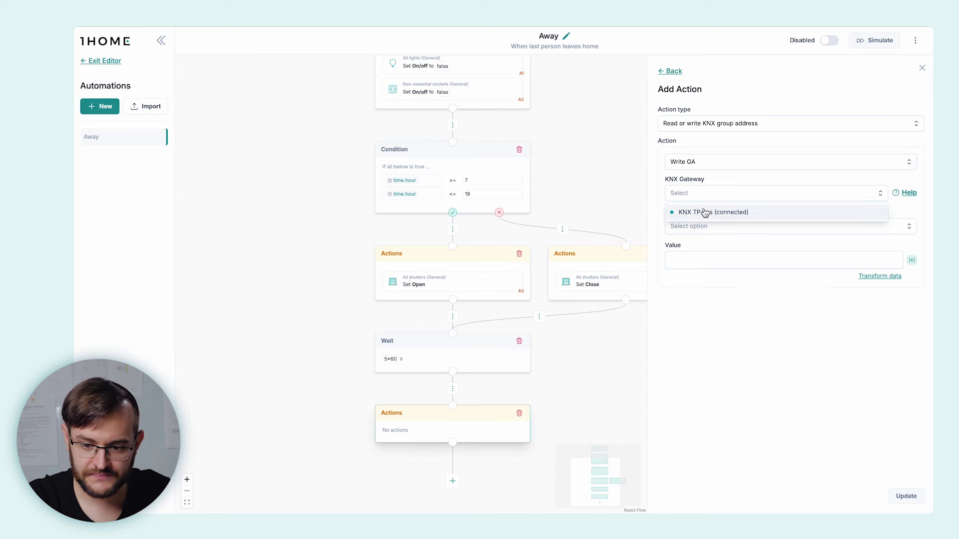
{"action": "left_click", "coordinate": [704, 212]}
{"action": "left_click", "coordinate": [702, 229]}
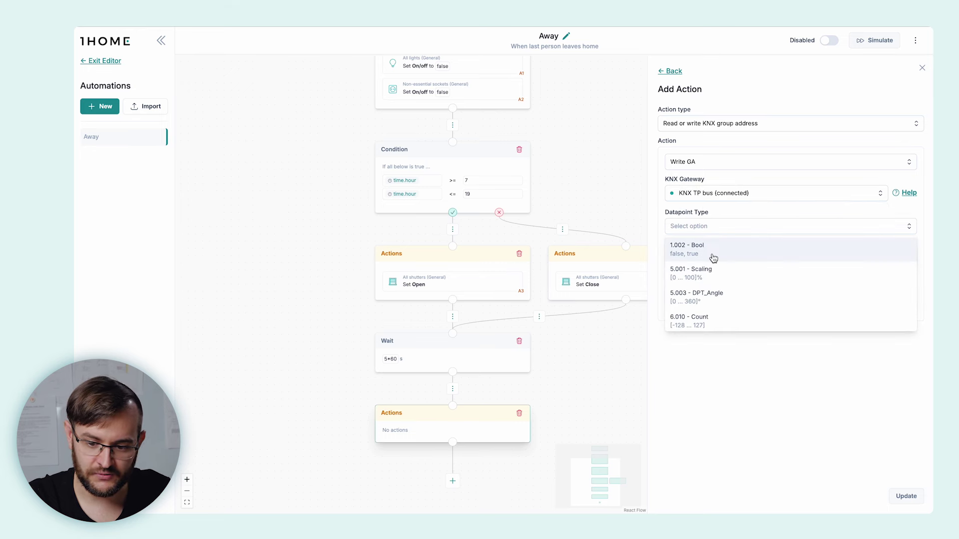
{"action": "left_click", "coordinate": [714, 254]}
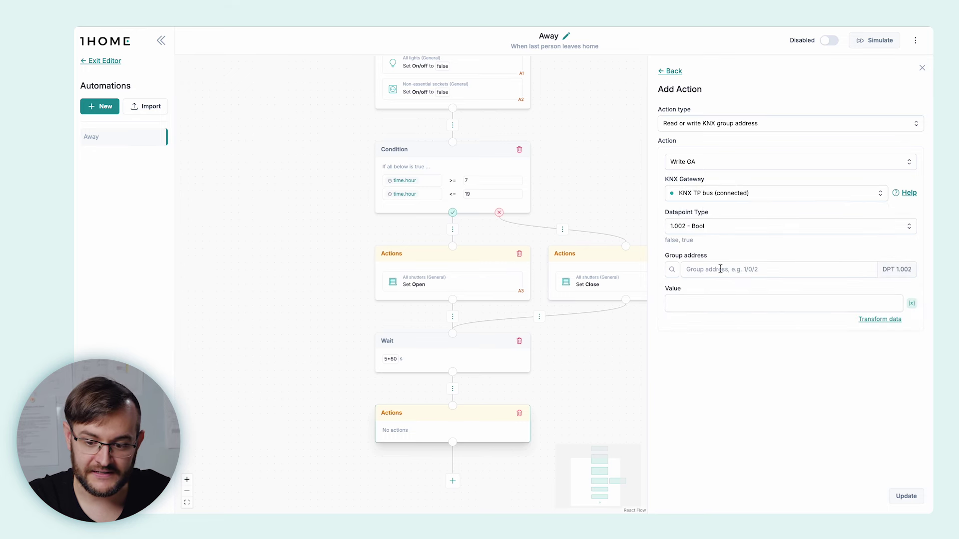
- Find group address 1/0/220 Wellness Sauna ON/OFF by searching "Sau", set its value to false, and save the Actions block
{"action": "left_click", "coordinate": [672, 269]}
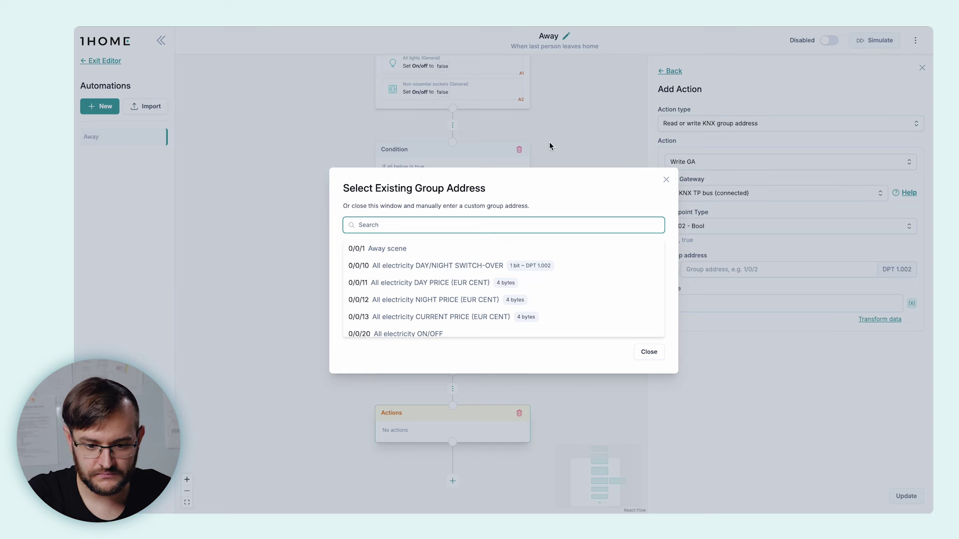
{"action": "type", "text": "Sau"}
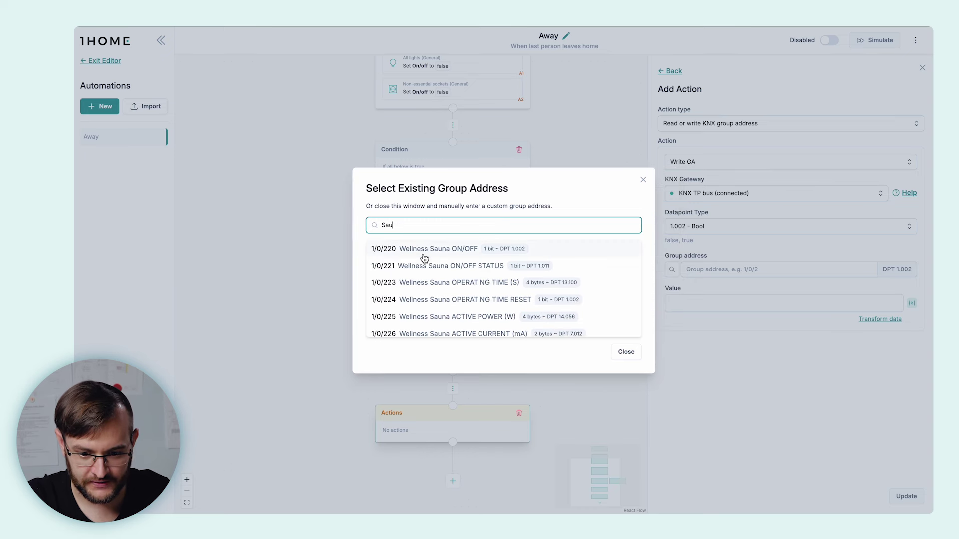
{"action": "left_click", "coordinate": [448, 251]}
{"action": "left_click", "coordinate": [743, 312]}
{"action": "type", "text": "false"}
{"action": "left_click", "coordinate": [788, 407]}
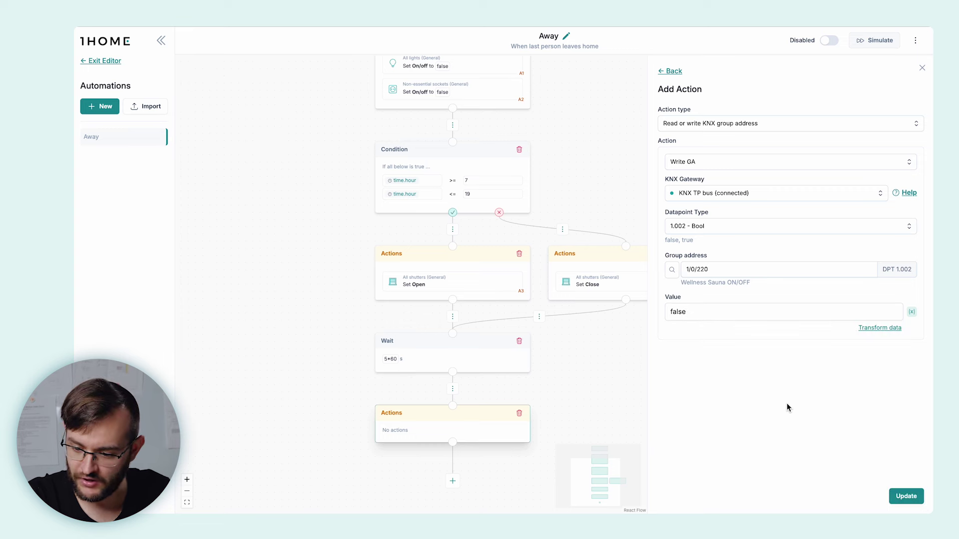
{"action": "left_click", "coordinate": [909, 497]}
{"action": "left_click", "coordinate": [909, 496]}
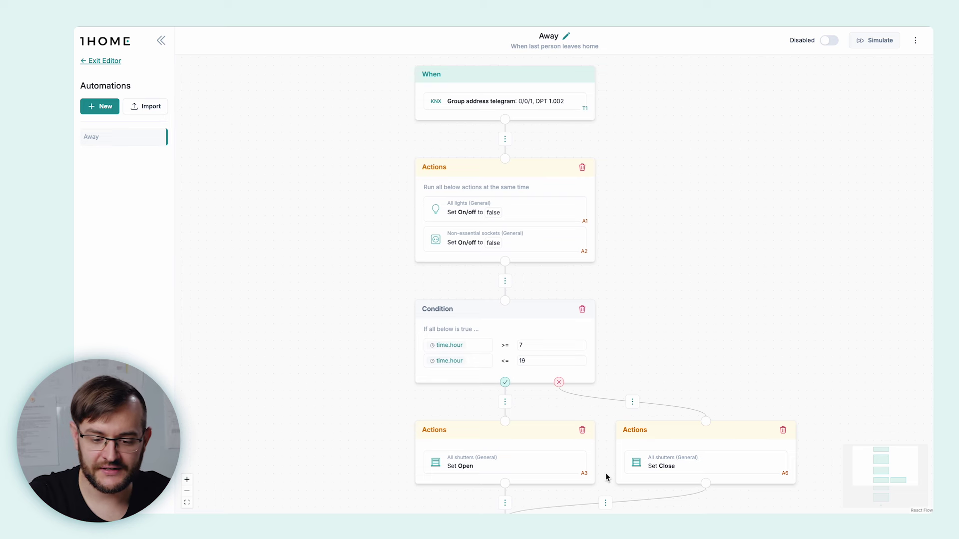
- Review the finished flow and enable the Away automation
{"action": "left_click_drag", "start_coordinate": [680, 261], "coordinate": [653, 114]}
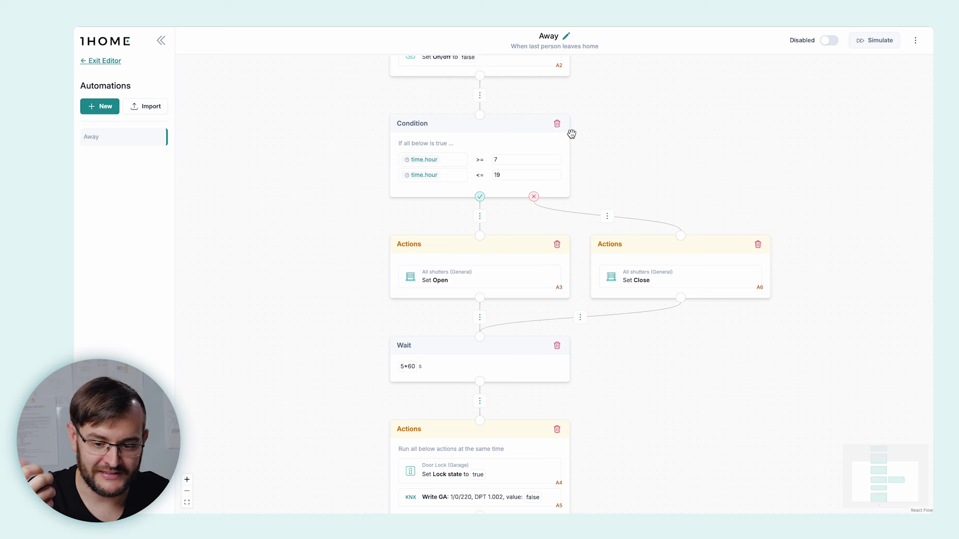
{"action": "left_click_drag", "start_coordinate": [659, 393], "coordinate": [659, 250]}
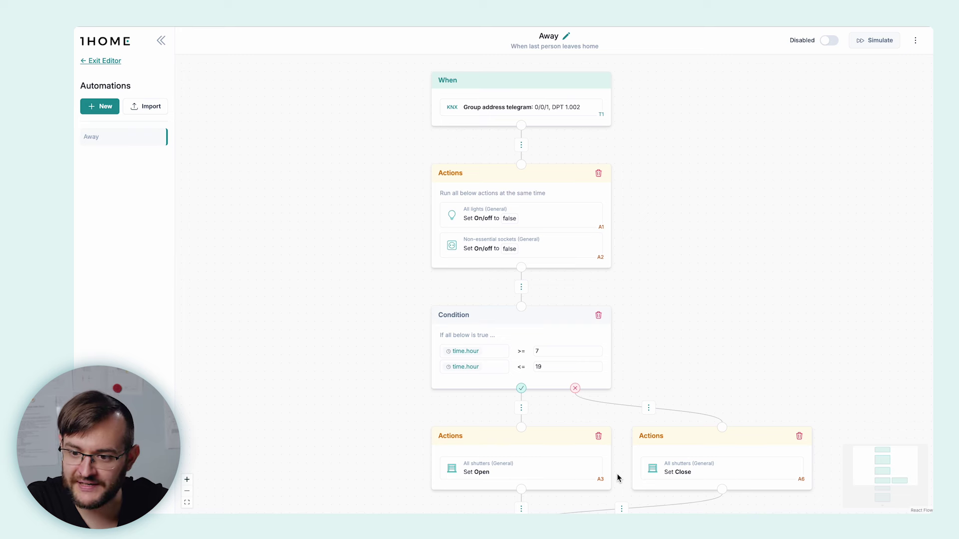
{"action": "left_click", "coordinate": [829, 42]}
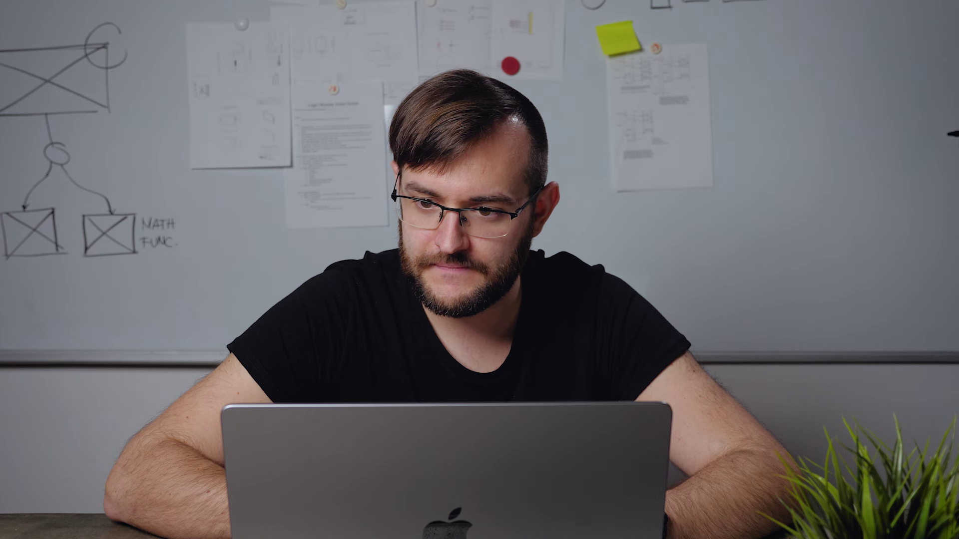